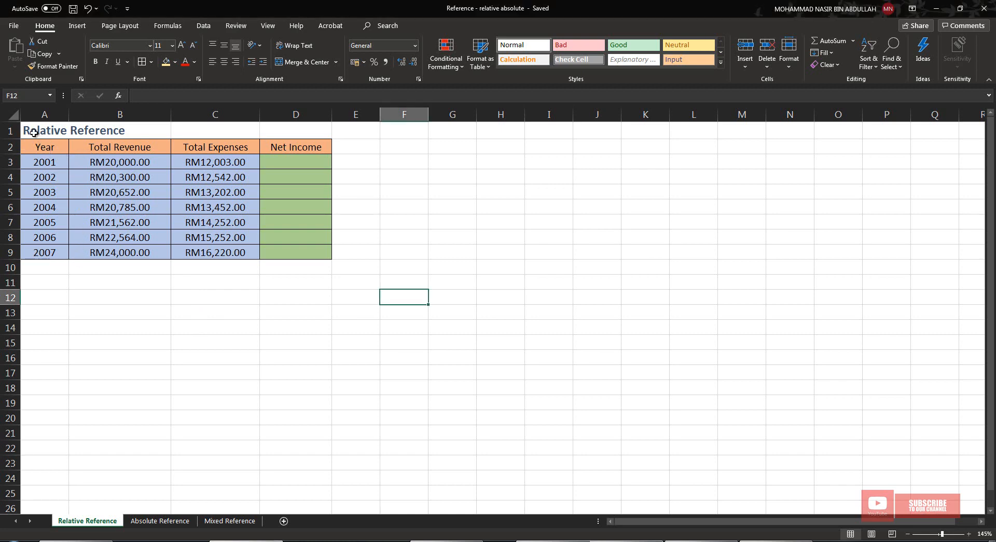
pyautogui.moveTo(45, 151); pyautogui.dragTo(197, 211)
pyautogui.click(50, 148)
pyautogui.click(125, 145)
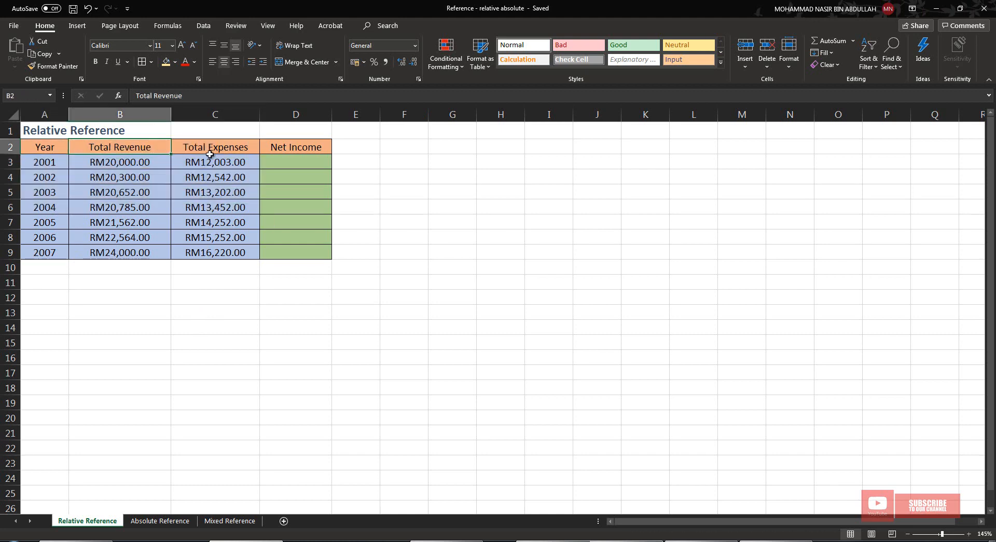
pyautogui.click(224, 148)
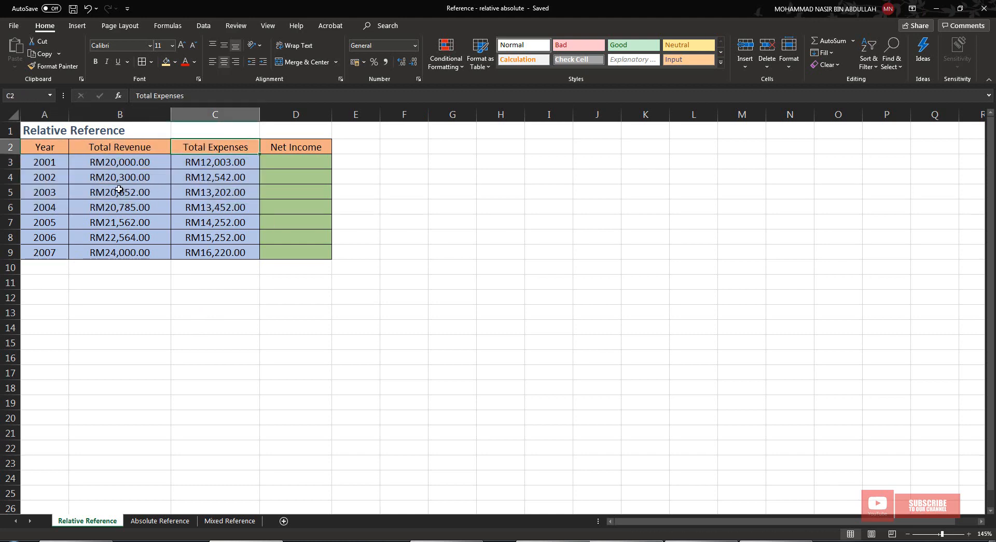
pyautogui.moveTo(54, 161); pyautogui.dragTo(48, 246)
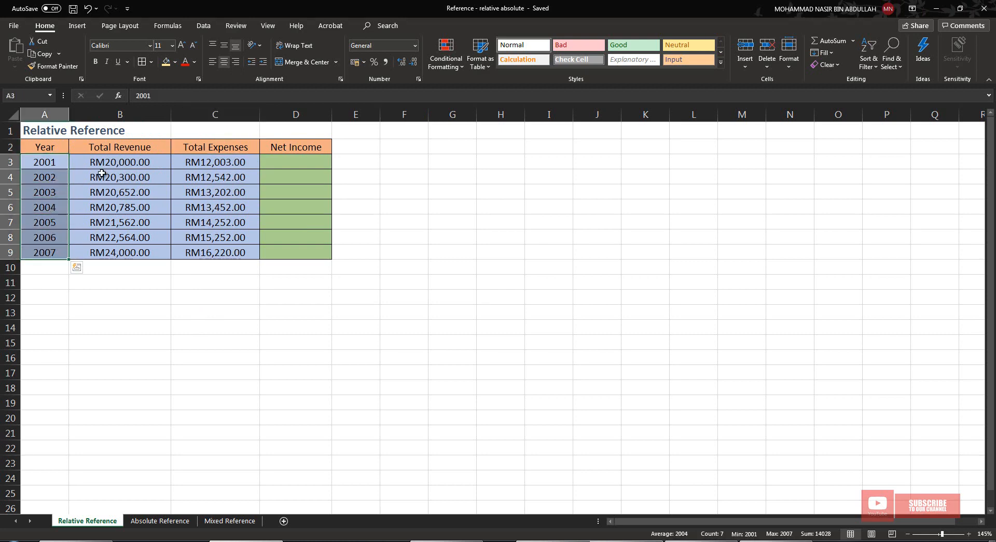
pyautogui.click(128, 163)
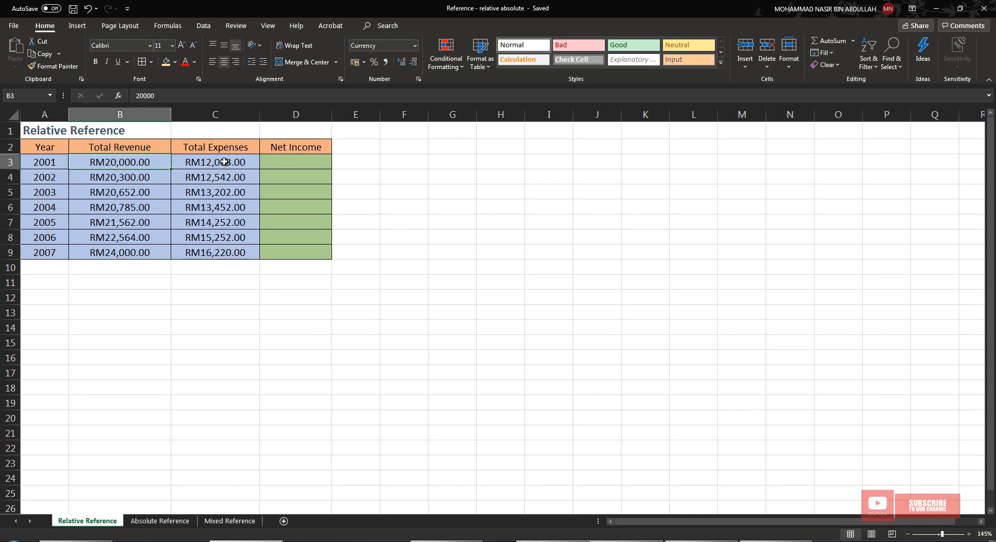
# Enter the 2001 net income formula =B3-C3 in cell D3, subtracting total expenses from total revenue
pyautogui.click(286, 162)
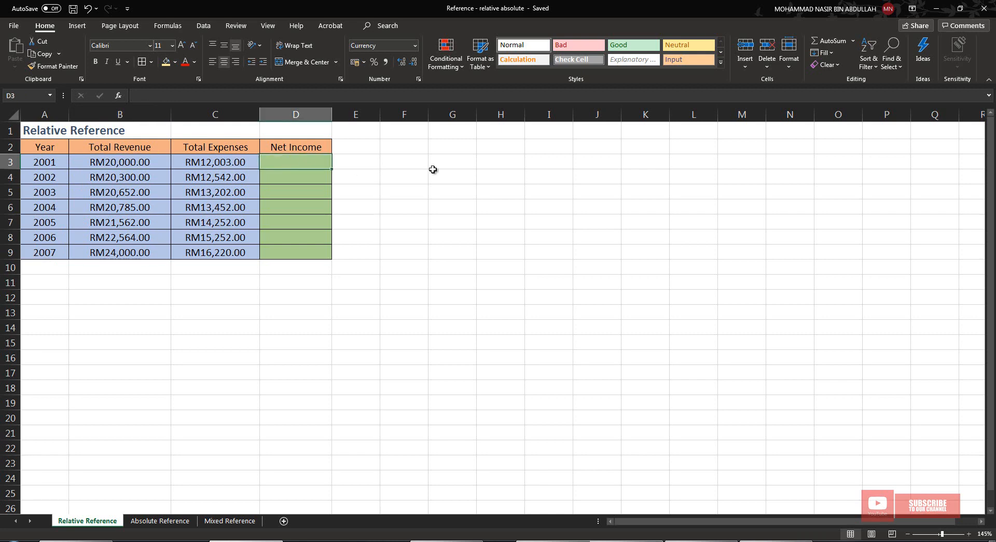
pyautogui.write('=')
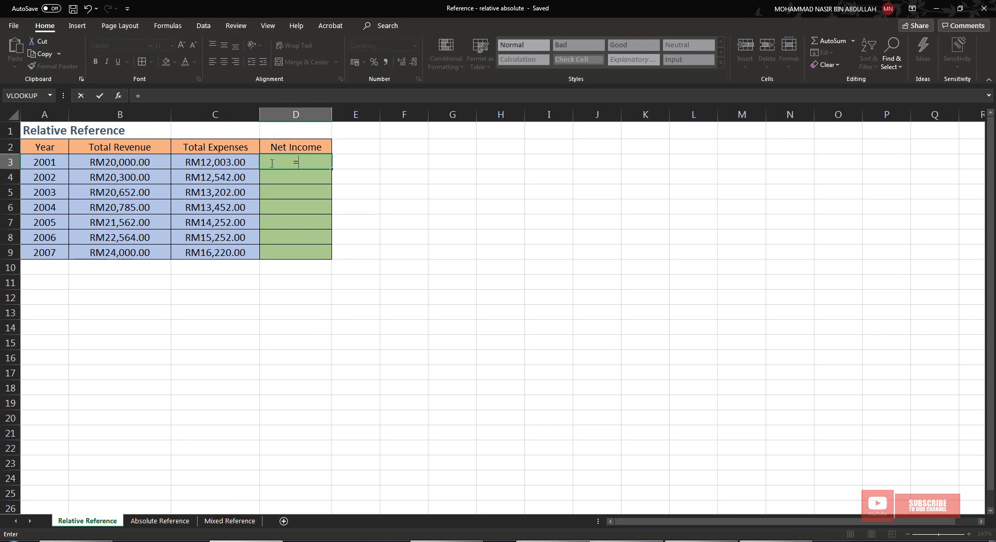
pyautogui.click(145, 163)
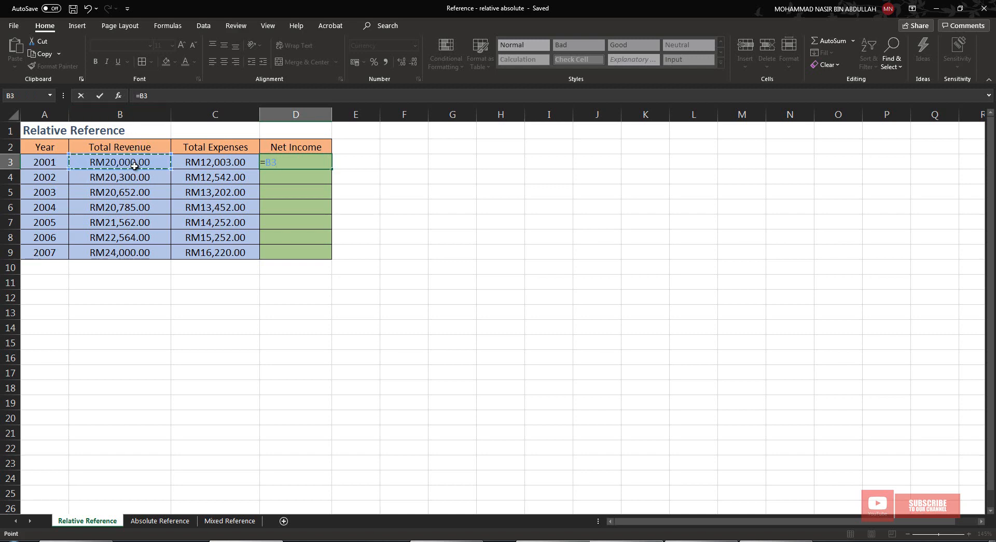
pyautogui.write('-')
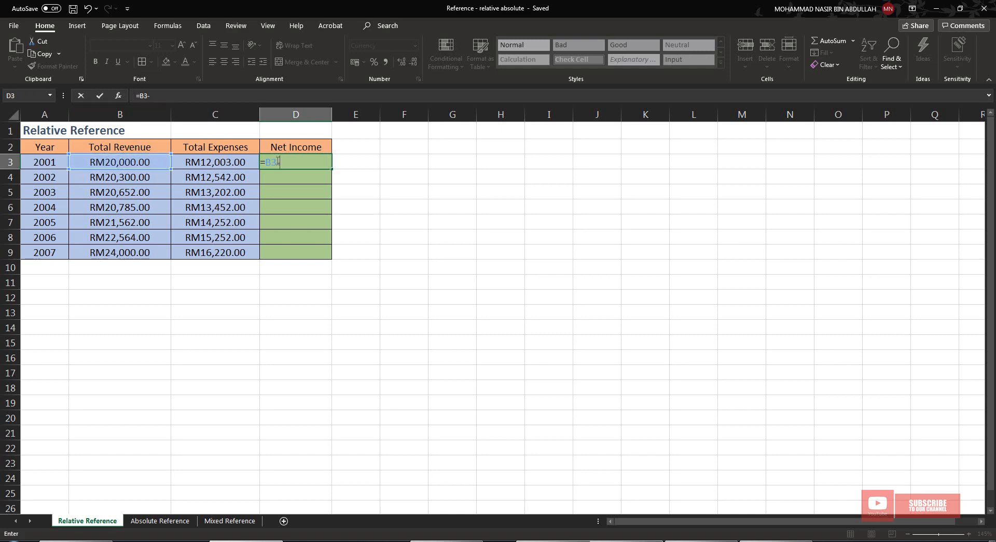
pyautogui.click(232, 163)
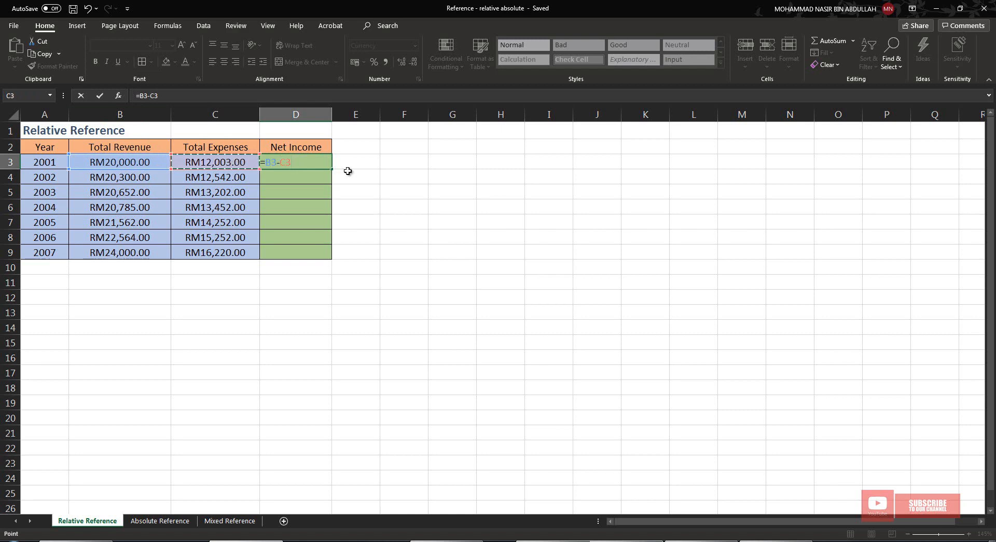
pyautogui.press('Return')
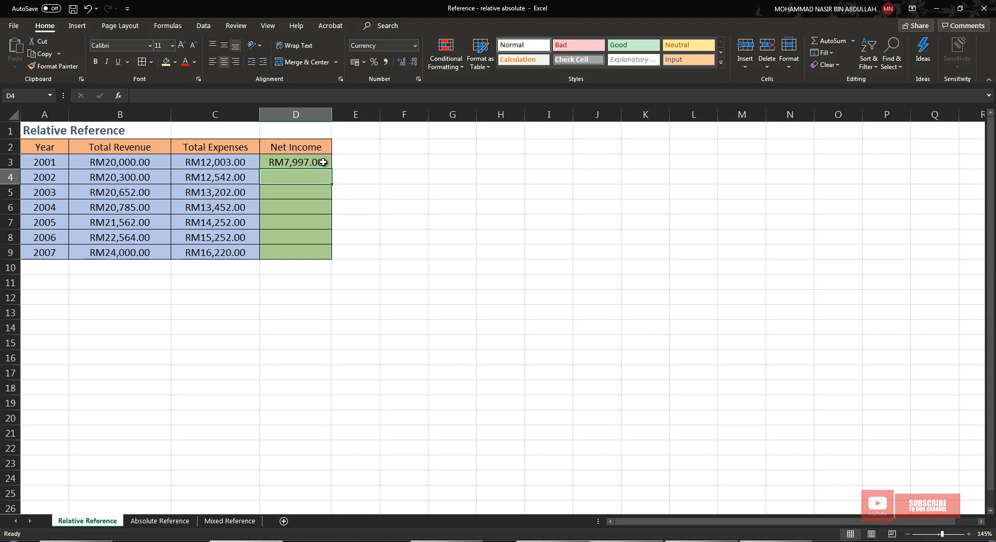
# Fill the net income formula from D3 down through D9 for the remaining years
pyautogui.click(327, 165)
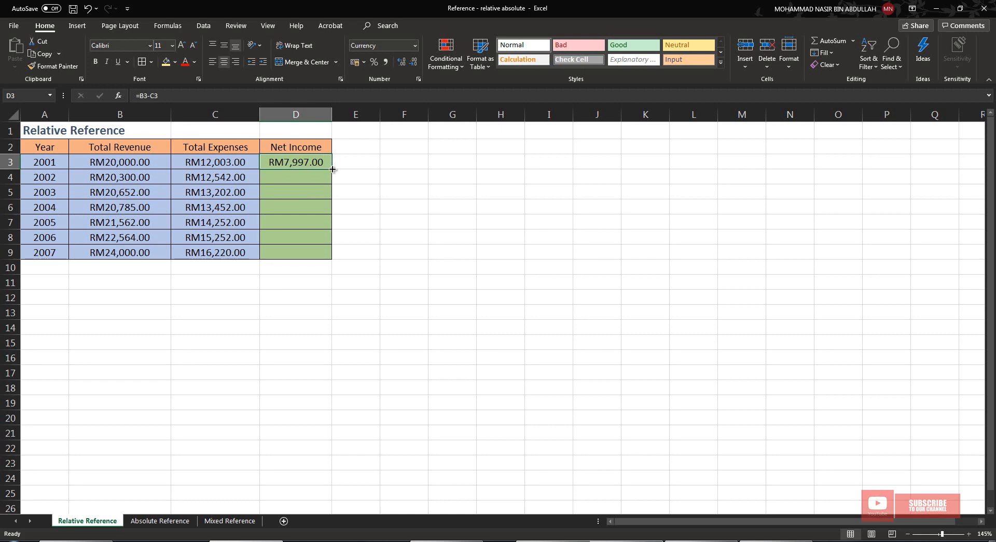
pyautogui.moveTo(333, 169); pyautogui.dragTo(326, 252)
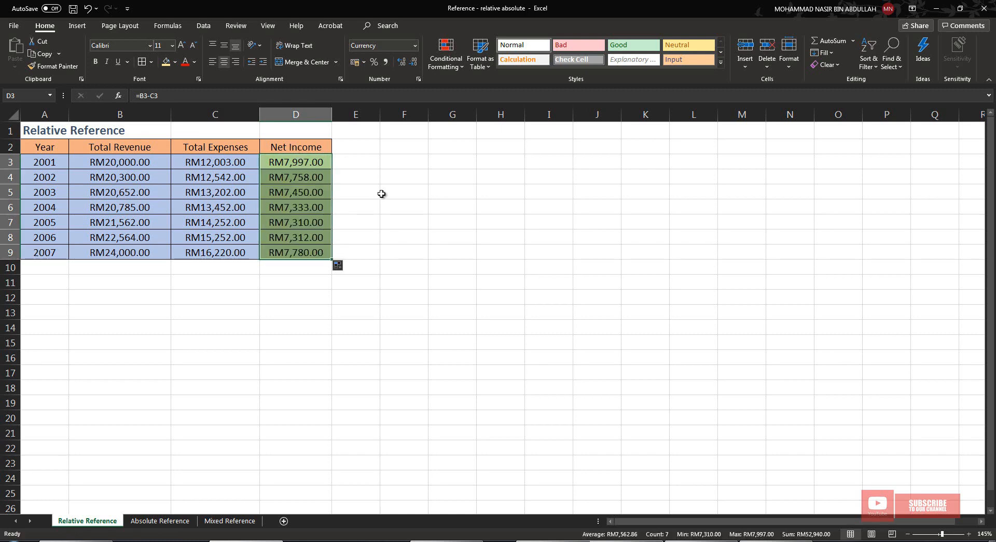
pyautogui.click(383, 193)
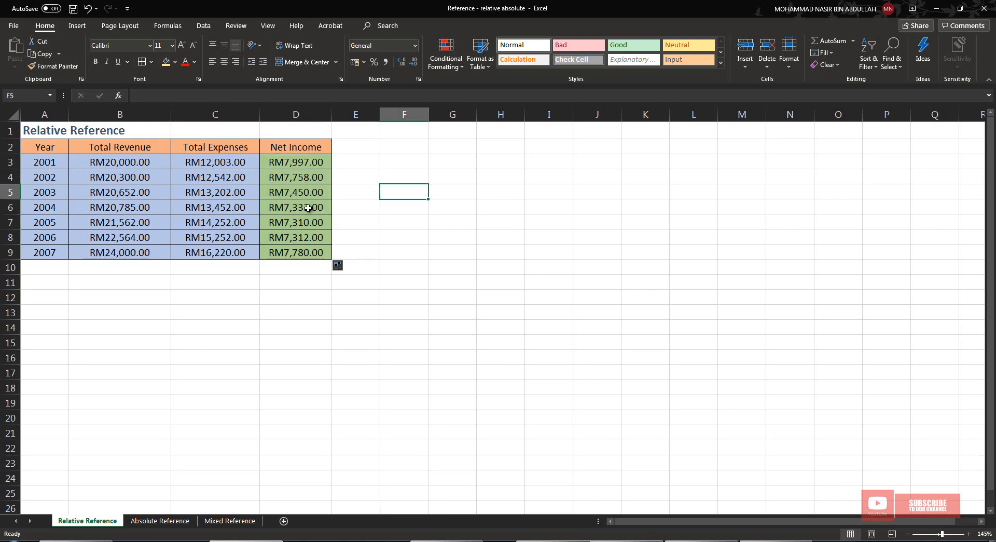
# Show the sheet's formulas to examine the row references in the Net Income column, and return to displaying values
pyautogui.click(283, 190)
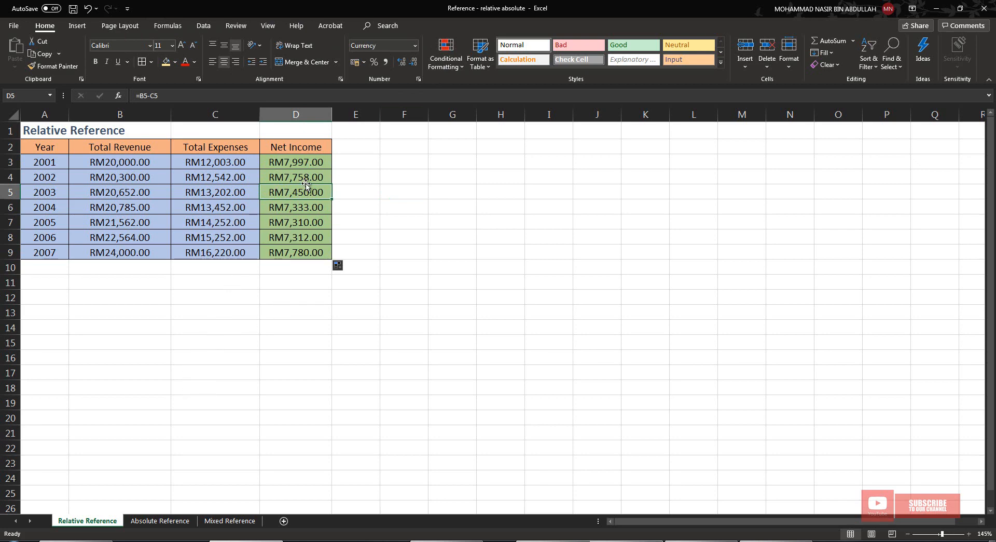
pyautogui.click(168, 26)
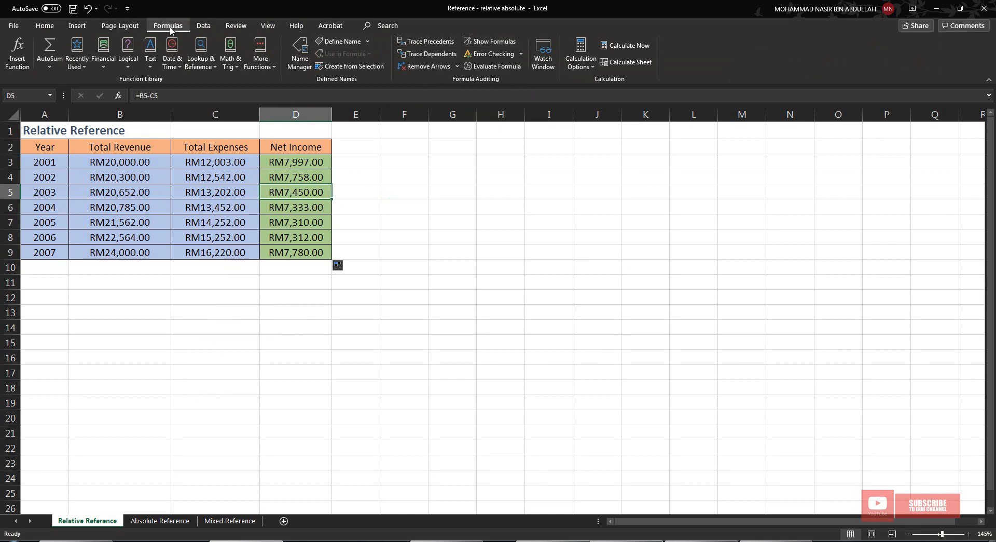
pyautogui.click(487, 43)
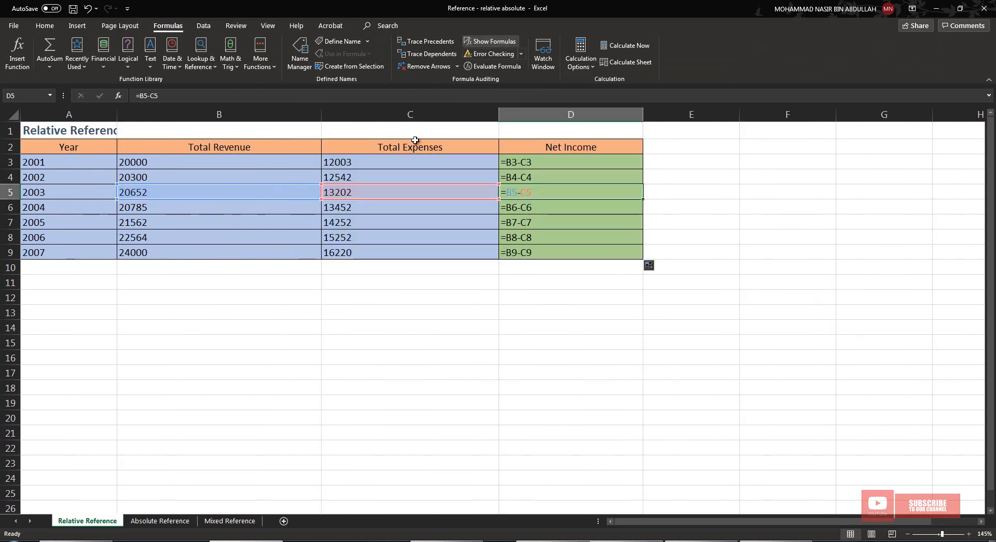
pyautogui.click(550, 164)
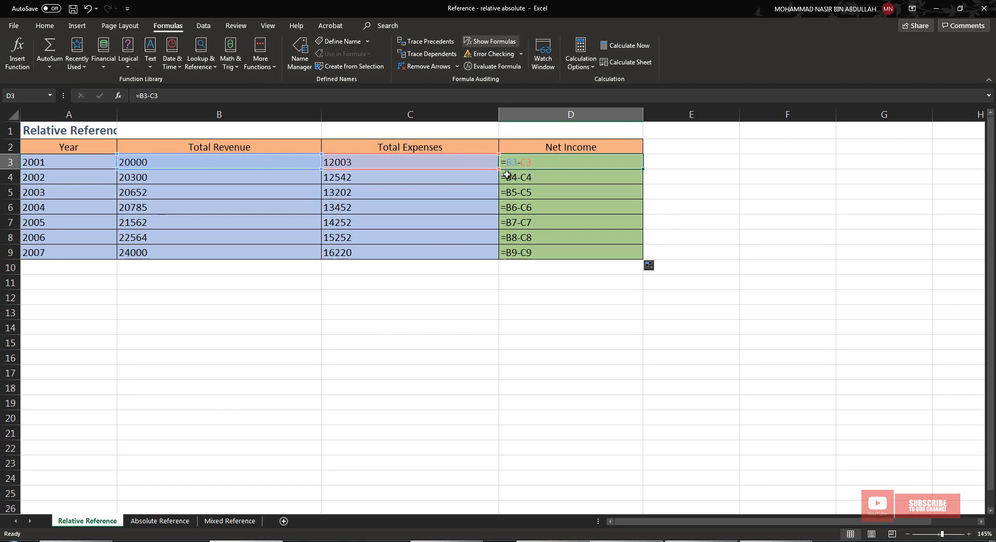
pyautogui.scroll(2, 505, 167)
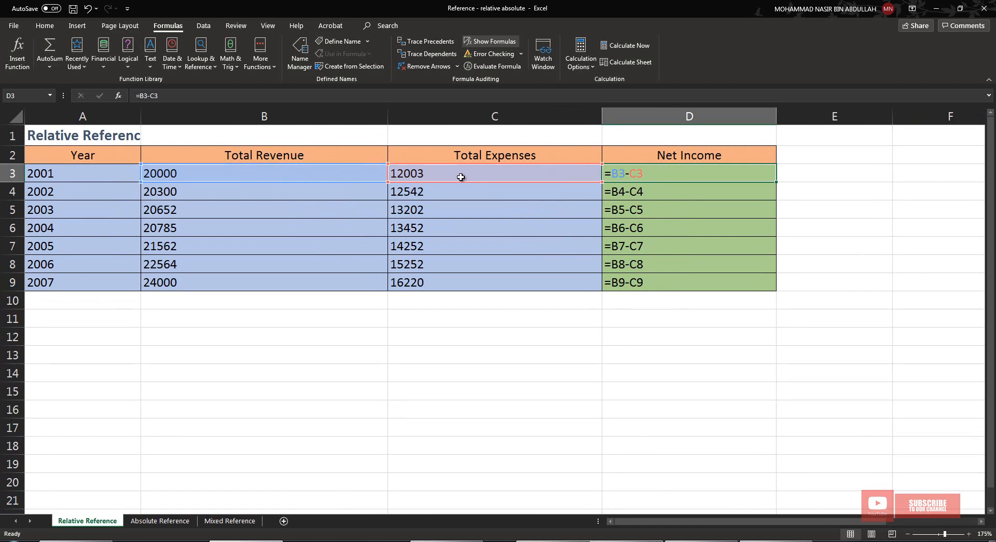
pyautogui.click(493, 43)
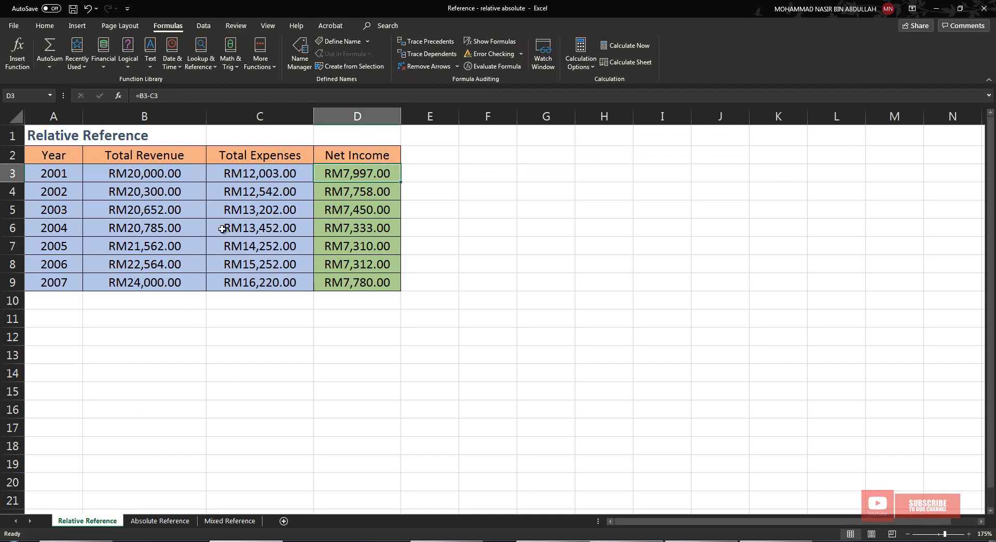
# On the Absolute Reference sheet, enter =B4/B3 in C4 to divide the first student's grade by the max score
pyautogui.click(161, 522)
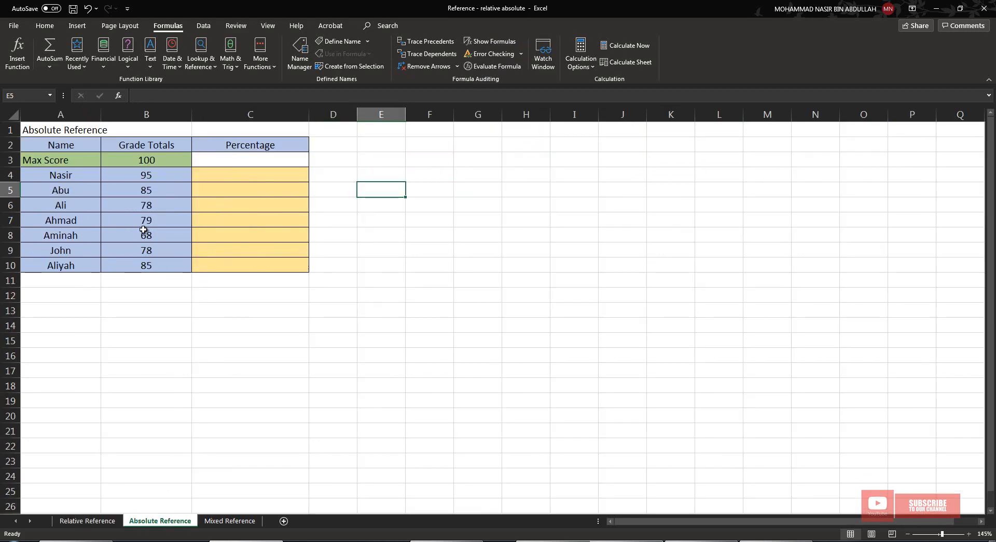
pyautogui.scroll(5, 129, 218)
pyautogui.scroll(2, 130, 218)
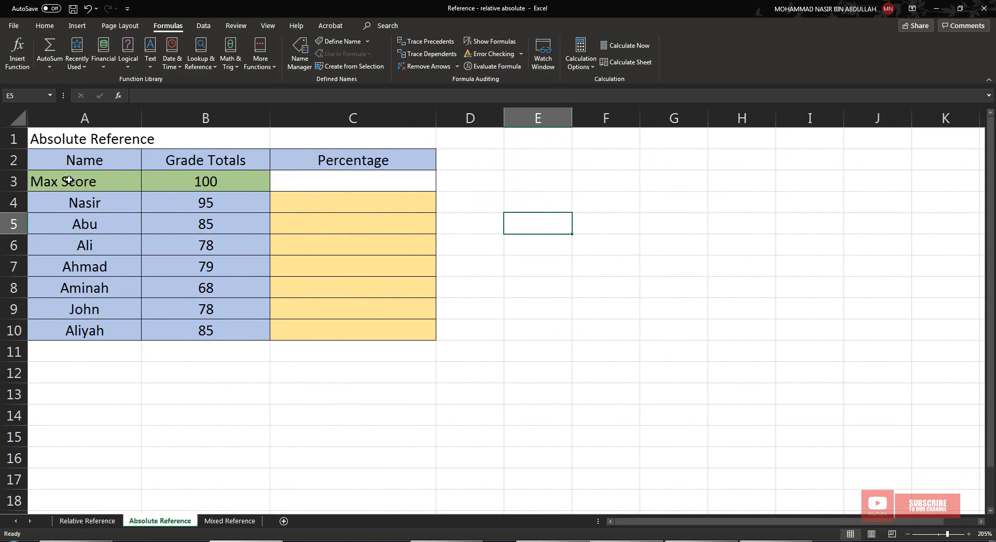
pyautogui.moveTo(70, 180); pyautogui.dragTo(188, 187)
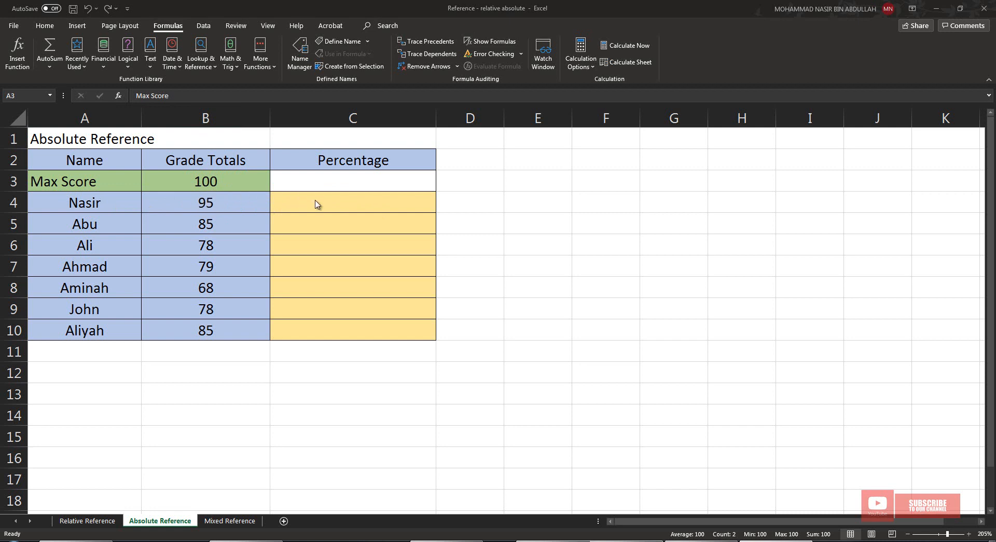
pyautogui.click(334, 205)
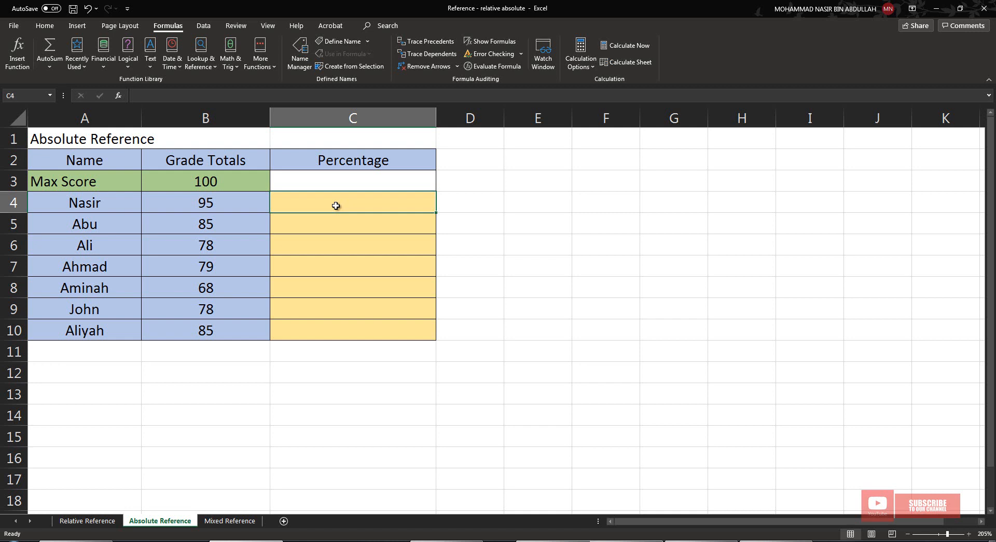
pyautogui.write('=')
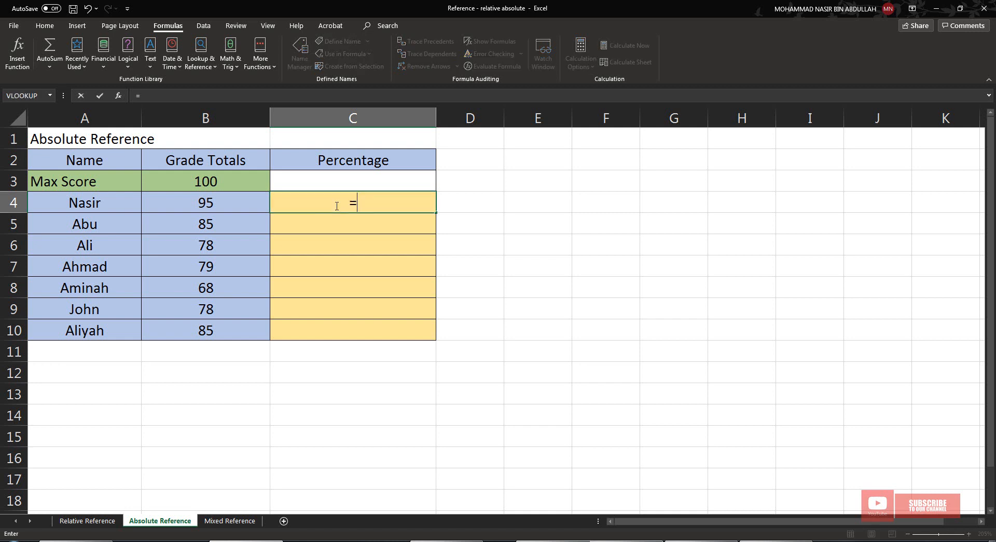
pyautogui.click(225, 205)
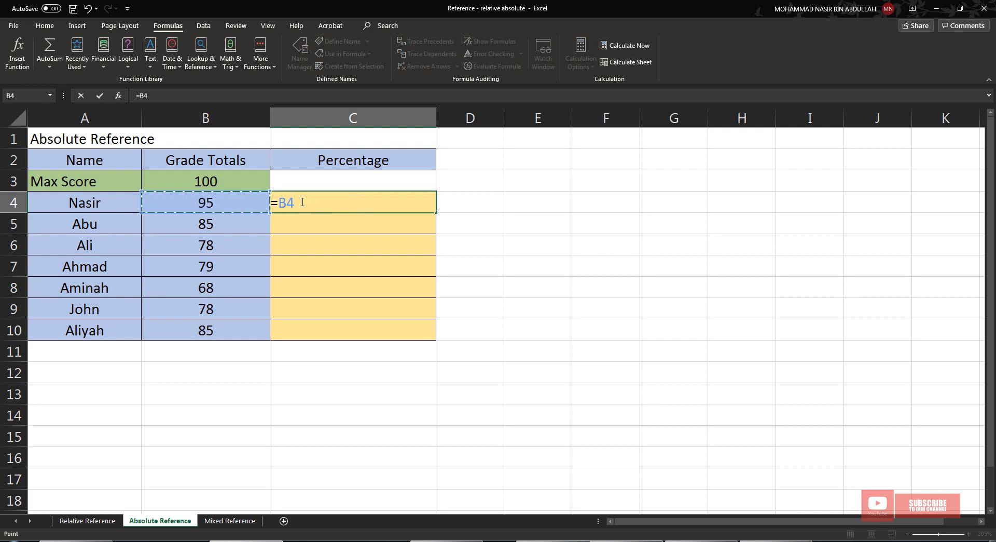
pyautogui.write('/')
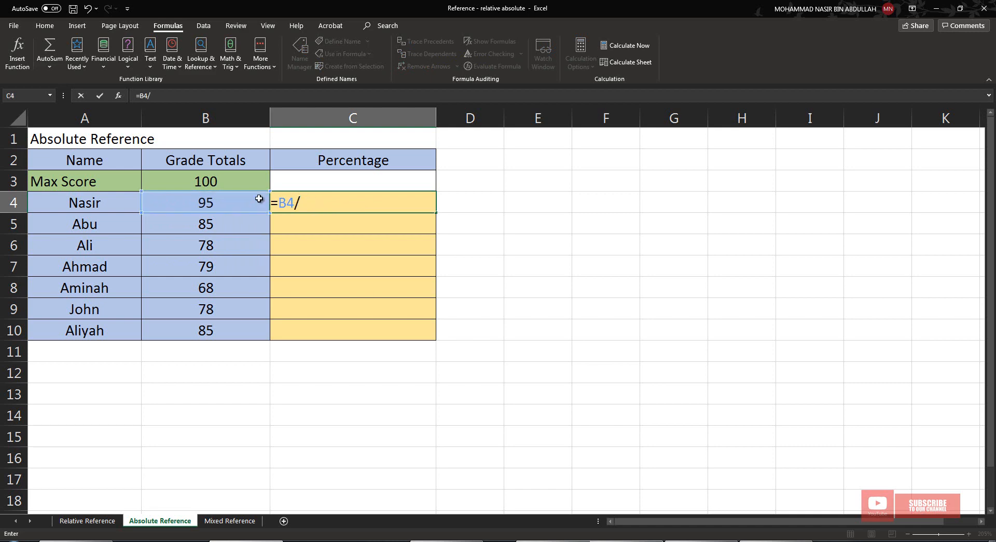
pyautogui.click(222, 184)
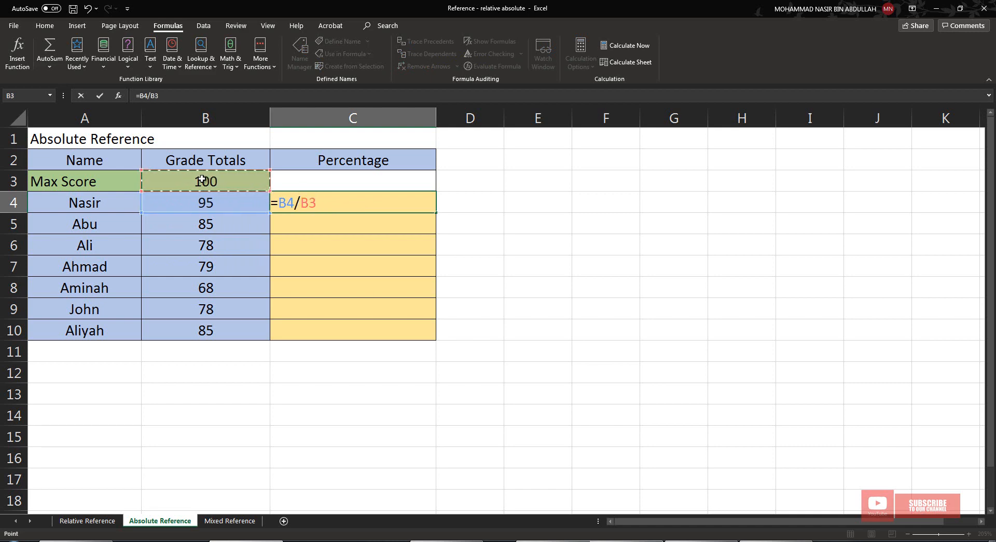
pyautogui.press('Return')
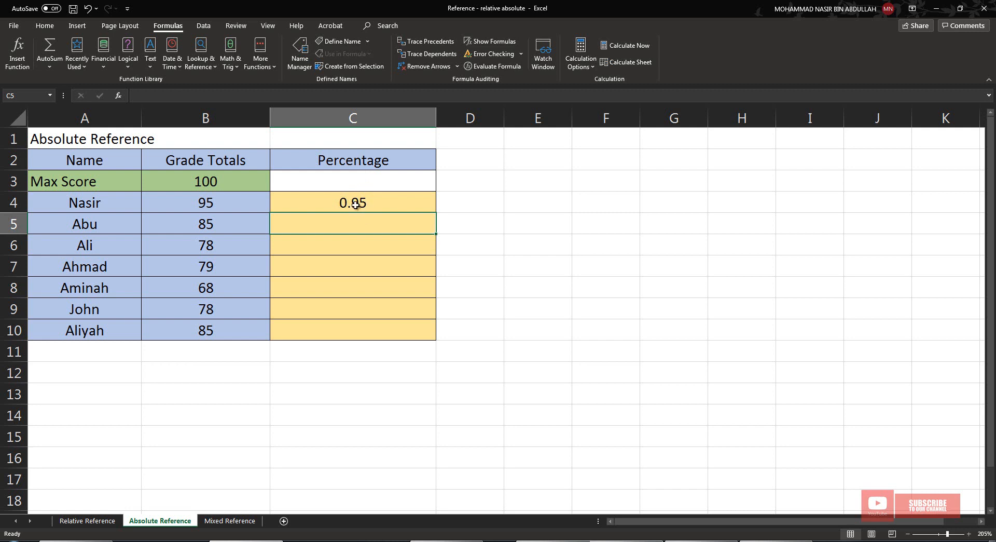
# Format the Percentage cells C4:C10 as Percentage with one decimal place
pyautogui.moveTo(363, 202); pyautogui.dragTo(384, 320)
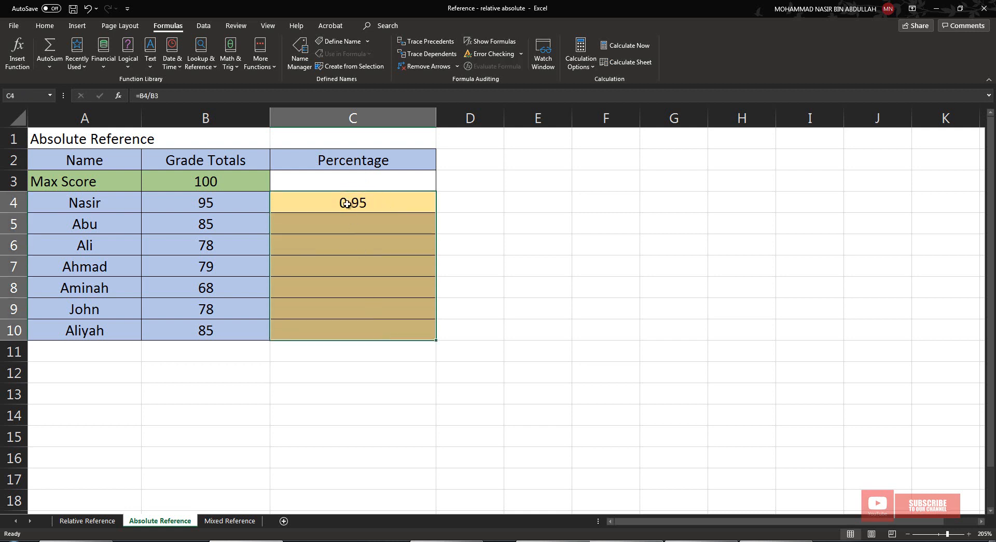
pyautogui.rightClick(369, 310)
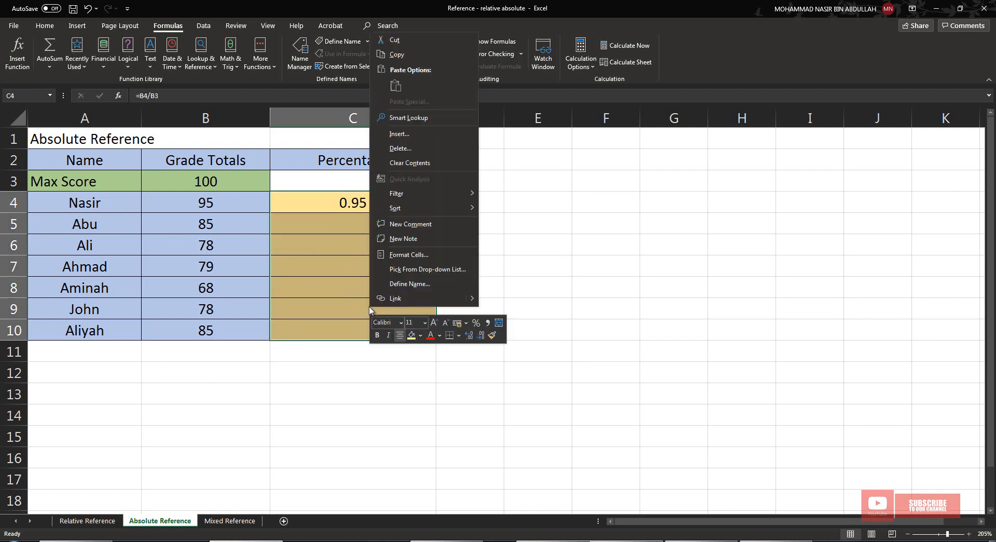
pyautogui.click(399, 255)
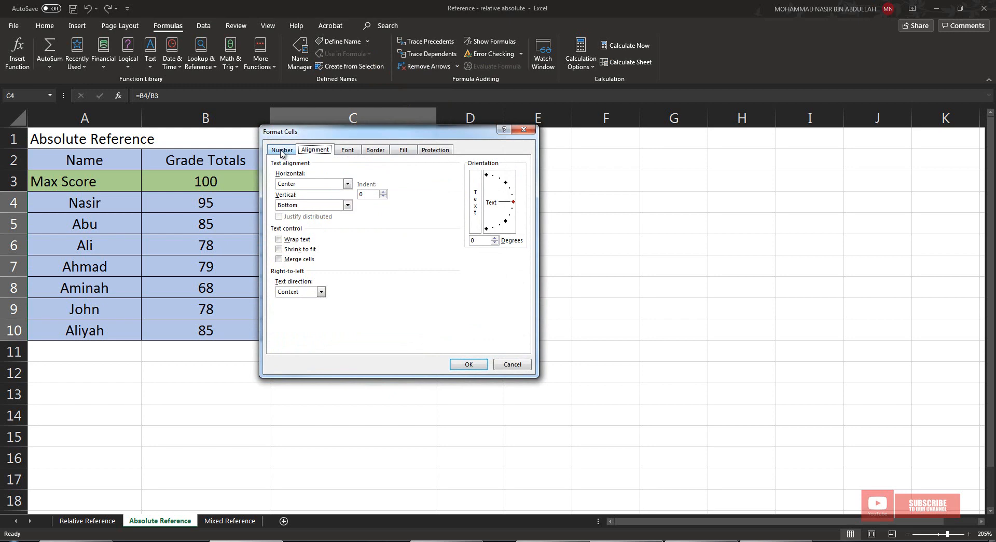
pyautogui.click(283, 150)
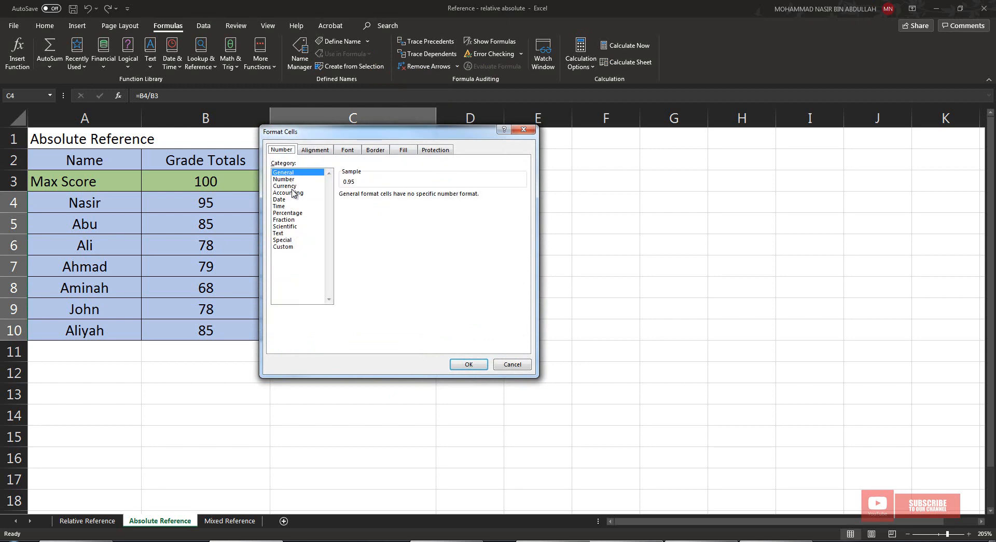
pyautogui.click(287, 213)
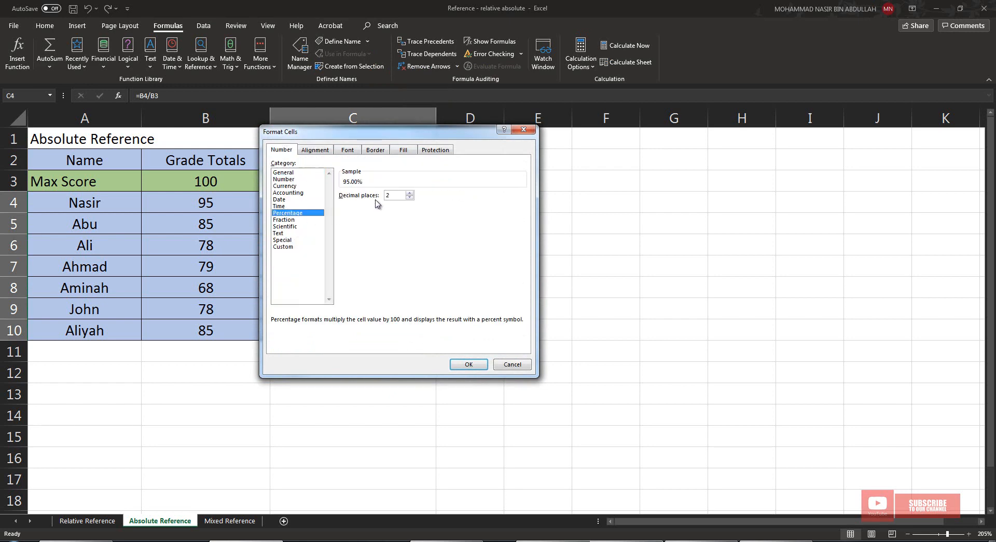
pyautogui.click(410, 197)
pyautogui.click(454, 363)
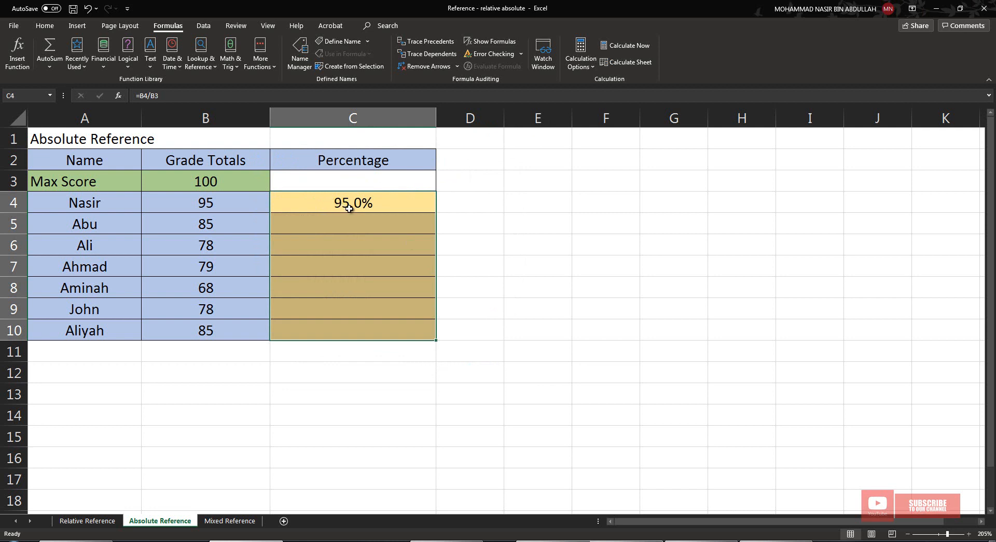
# Fill the percentage formula from C4 down through C10 for the remaining students
pyautogui.click(372, 203)
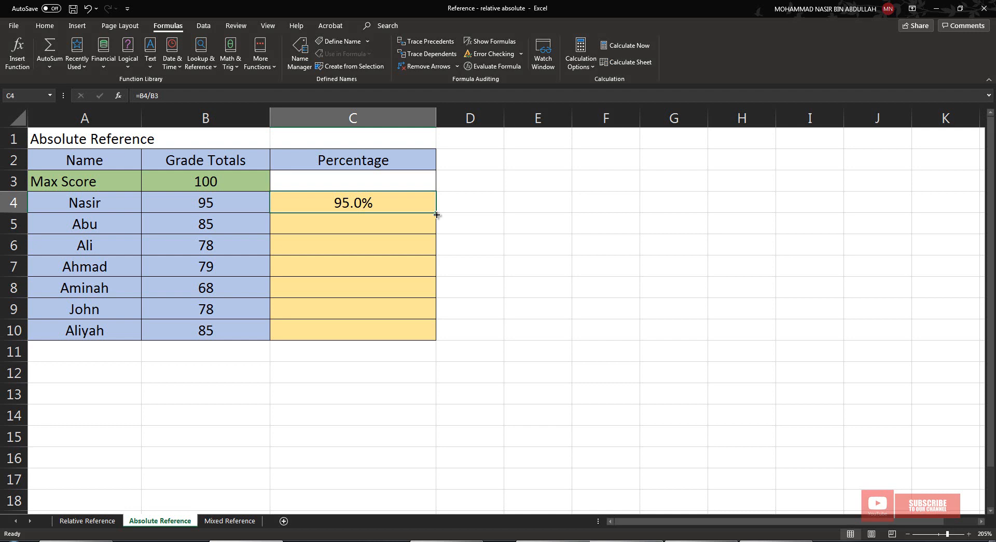
pyautogui.moveTo(436, 214); pyautogui.dragTo(431, 342)
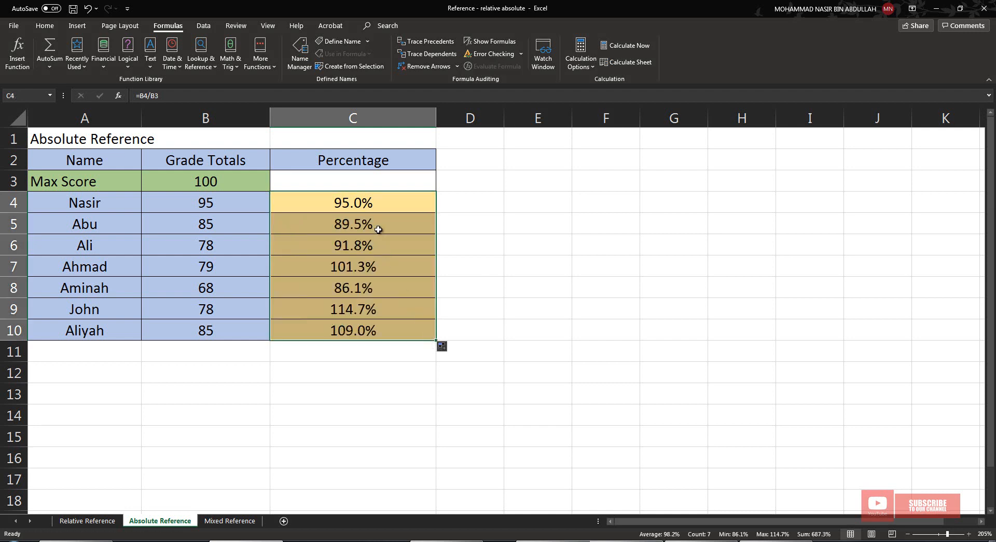
pyautogui.click(473, 222)
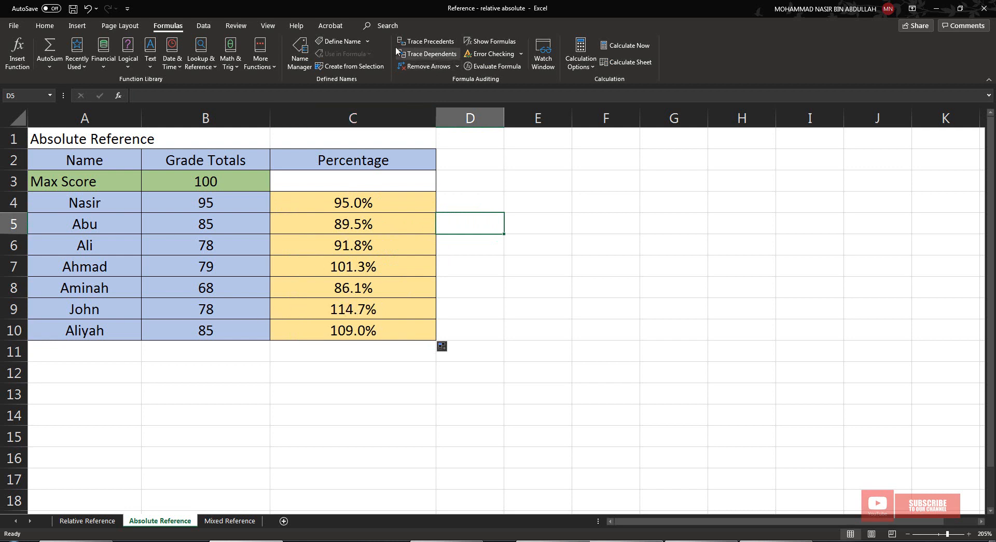
# Show the sheet's formulas to examine which cells C4 and C5 reference in the Percentage column, and return to displaying values
pyautogui.click(479, 44)
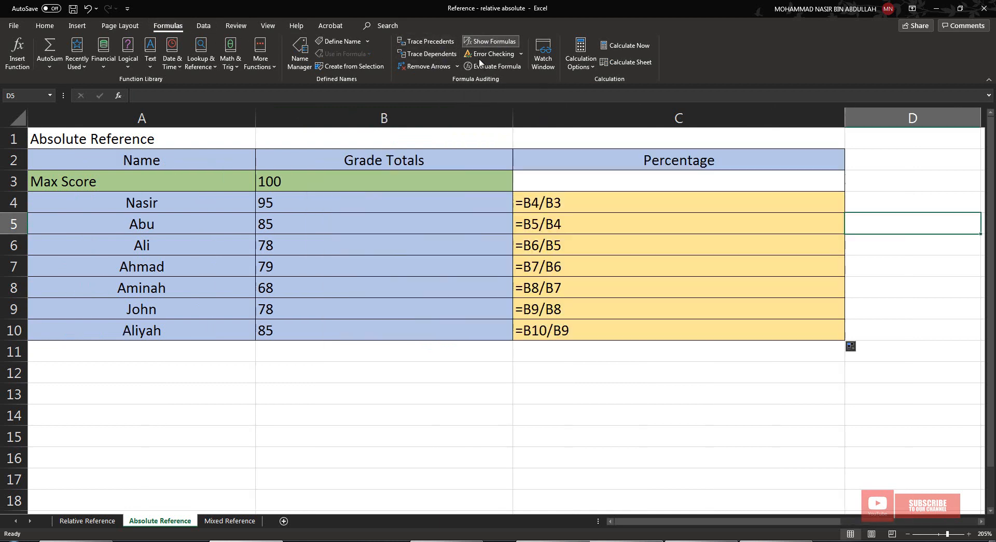
pyautogui.click(555, 203)
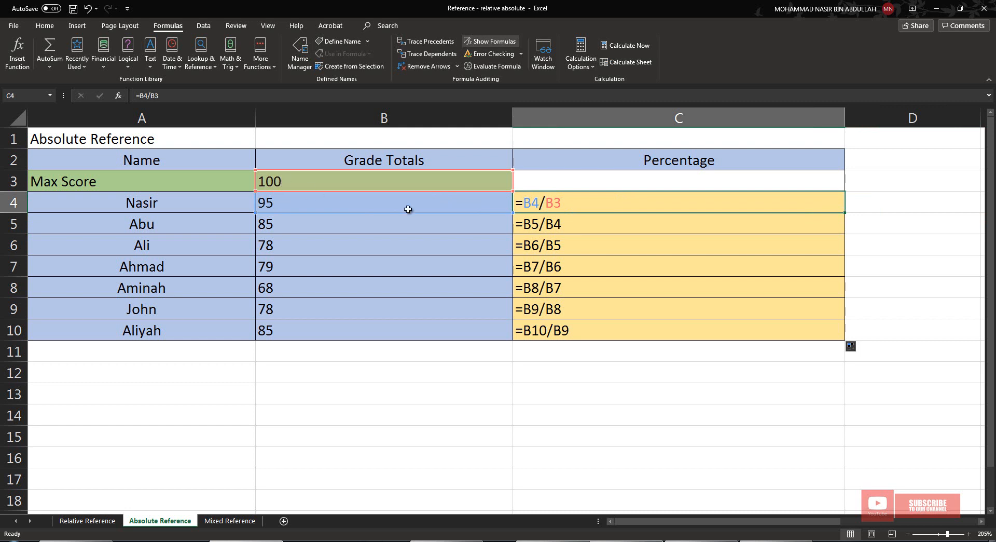
pyautogui.click(541, 228)
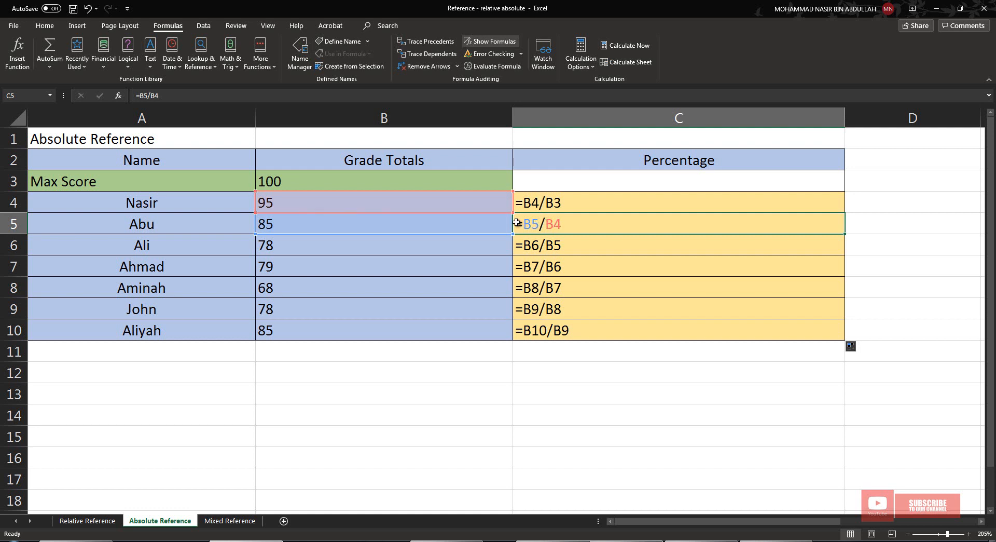
pyautogui.click(562, 201)
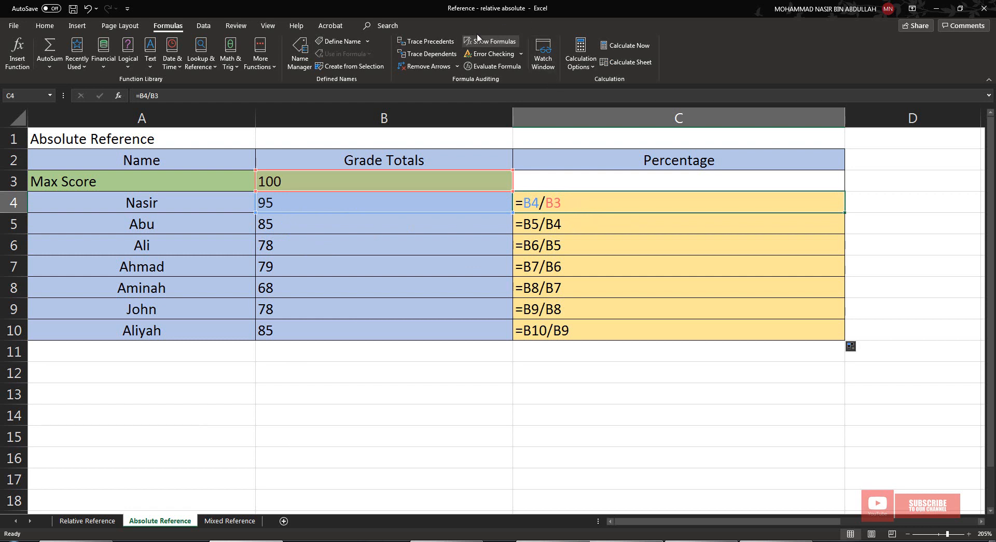
pyautogui.click(483, 41)
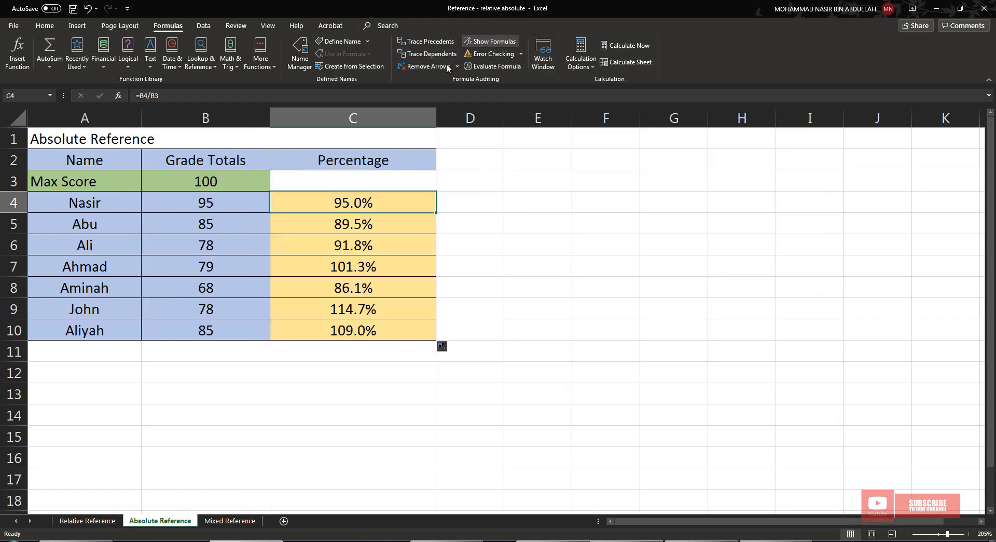
# Make the max score reference in C4 absolute so the formula reads =B4/$B$3
pyautogui.doubleClick(352, 204)
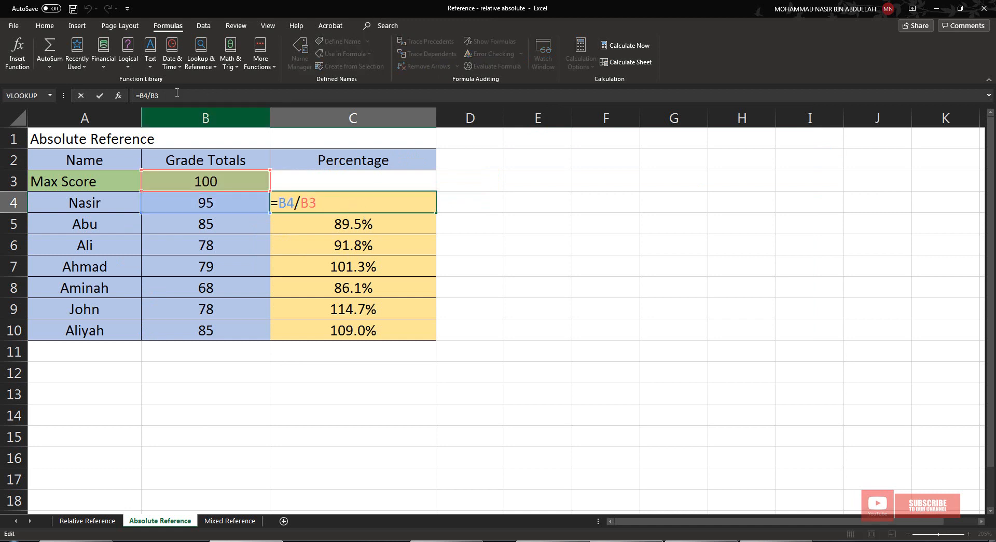
pyautogui.click(462, 201)
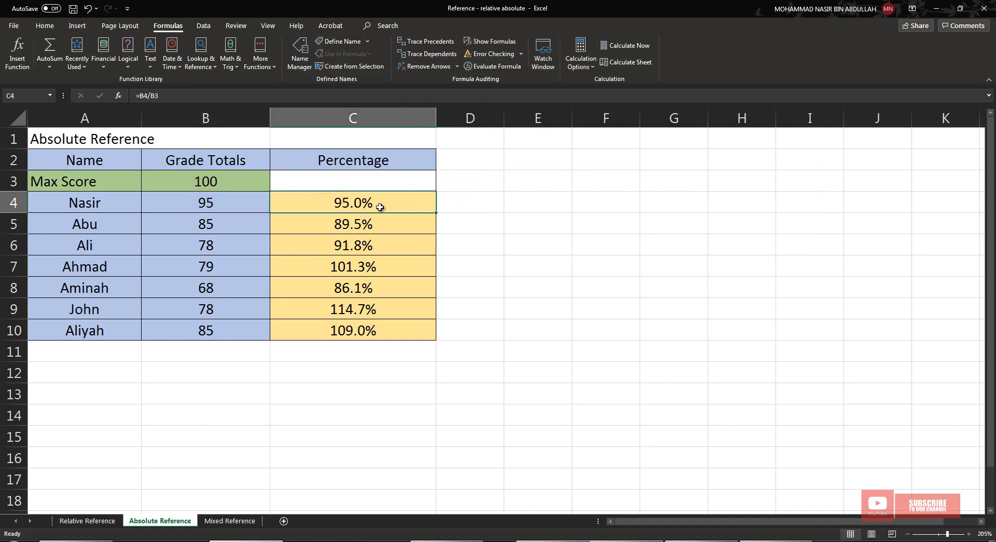
pyautogui.doubleClick(379, 206)
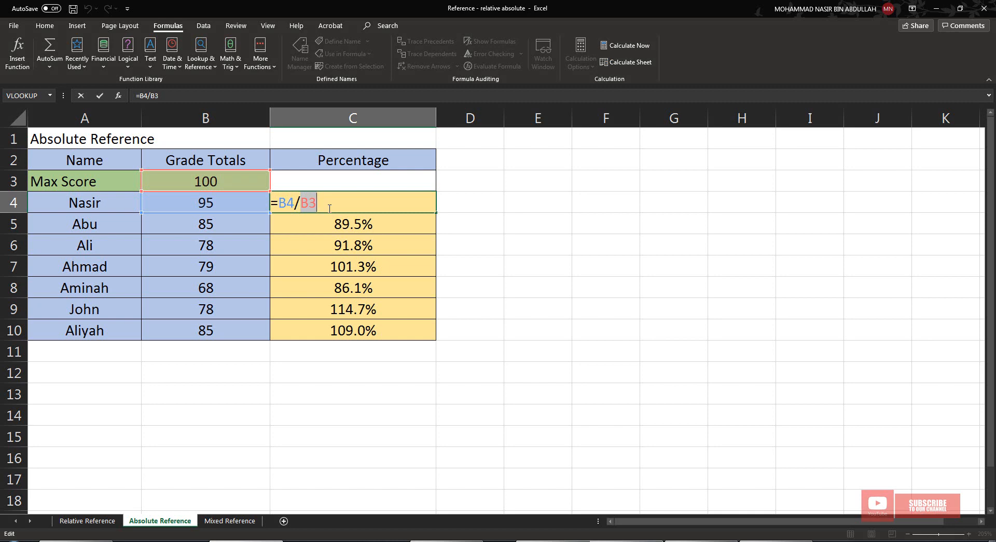
pyautogui.press('F4')
pyautogui.click(403, 204)
pyautogui.press('Return')
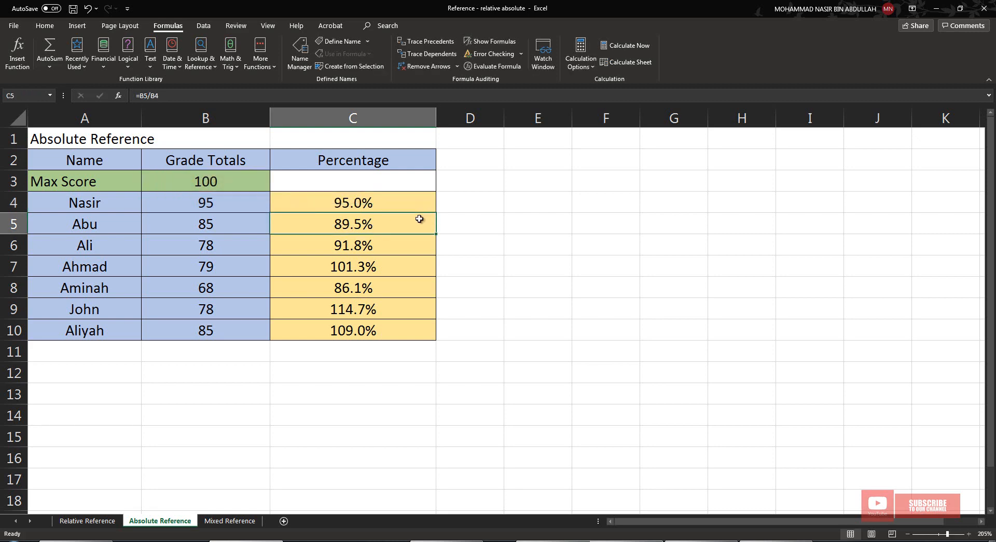
# Fill the formula with the absolute max score reference from C4 down through C10
pyautogui.click(419, 203)
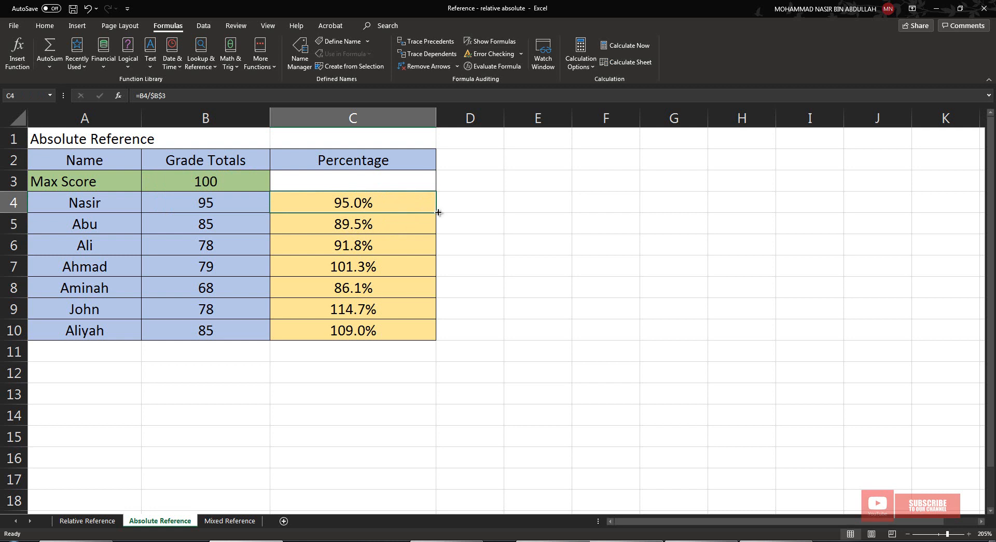
pyautogui.moveTo(438, 212); pyautogui.dragTo(434, 336)
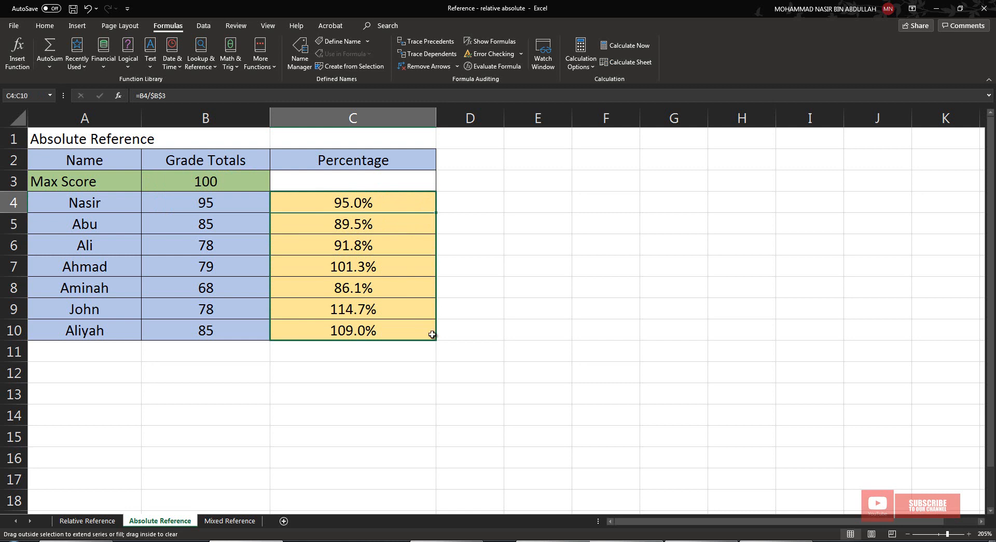
pyautogui.moveTo(432, 335); pyautogui.dragTo(434, 334)
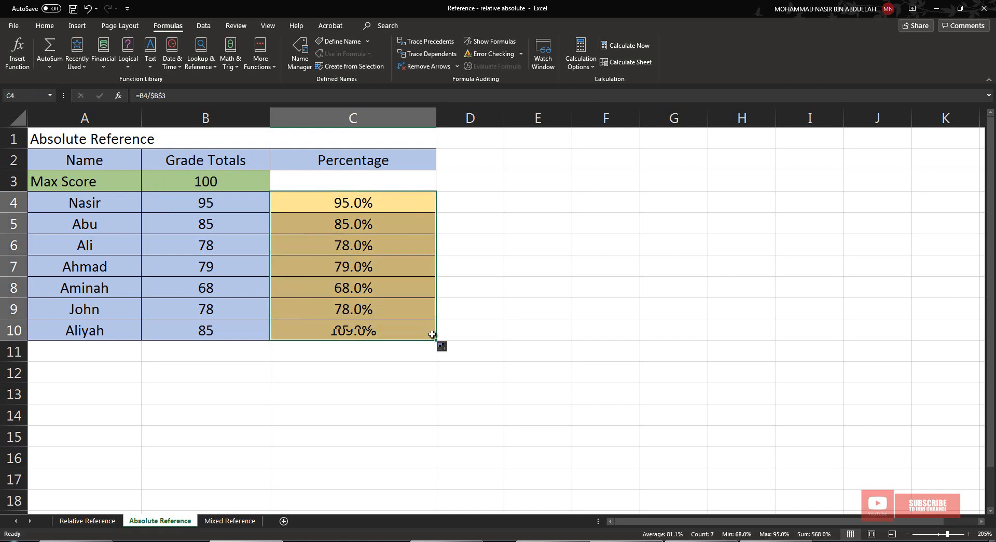
pyautogui.click(540, 233)
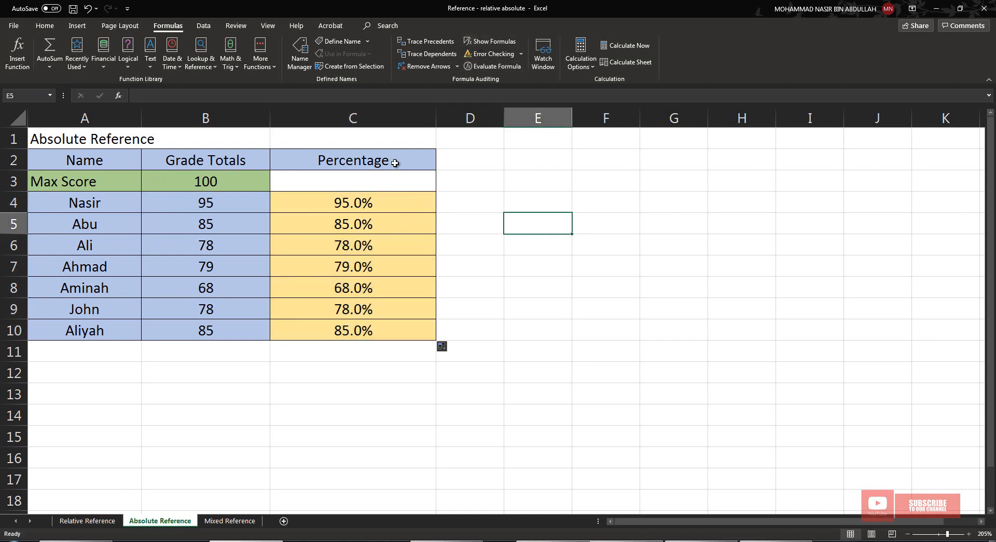
# Show the sheet's formulas to examine the fixed max score reference in the Percentage column, and return to displaying values
pyautogui.click(394, 196)
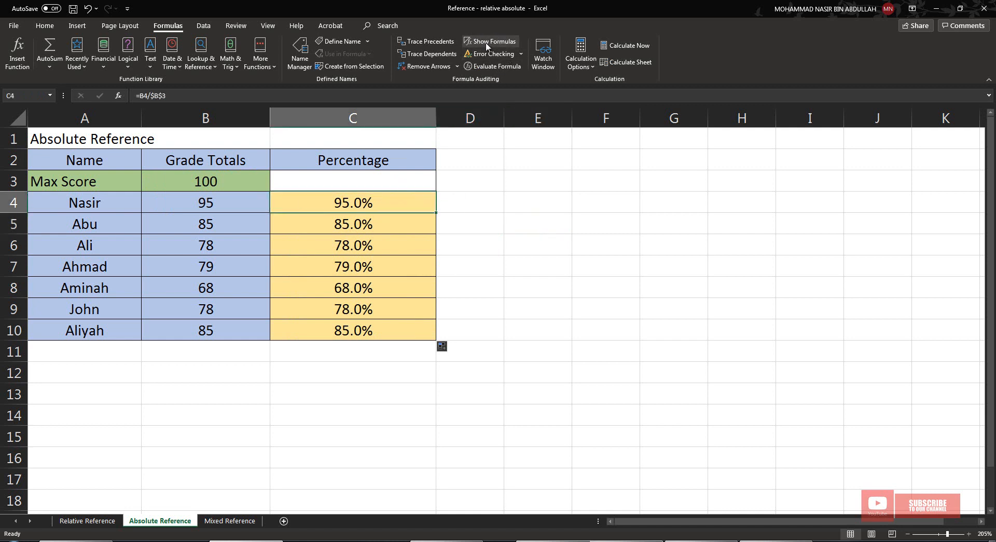
pyautogui.click(488, 45)
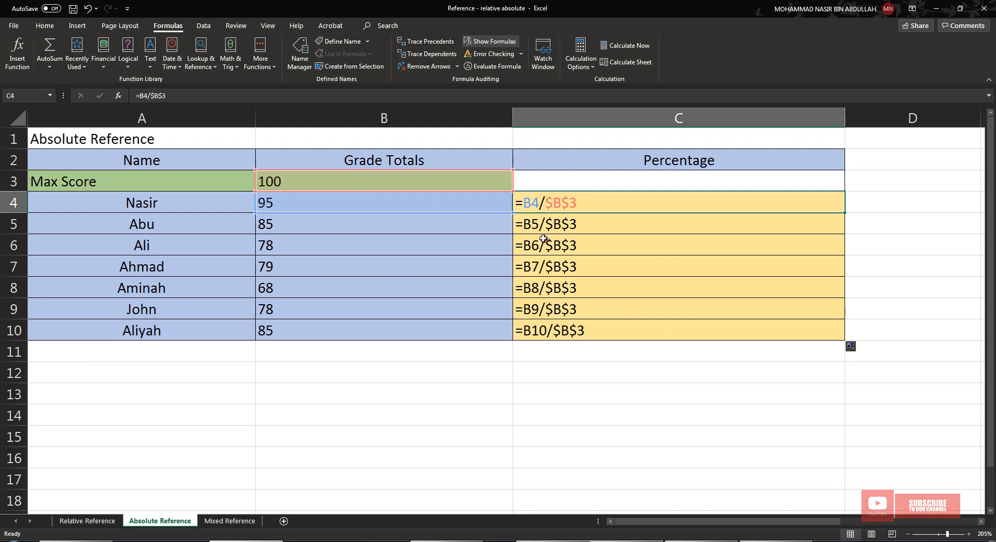
pyautogui.click(488, 39)
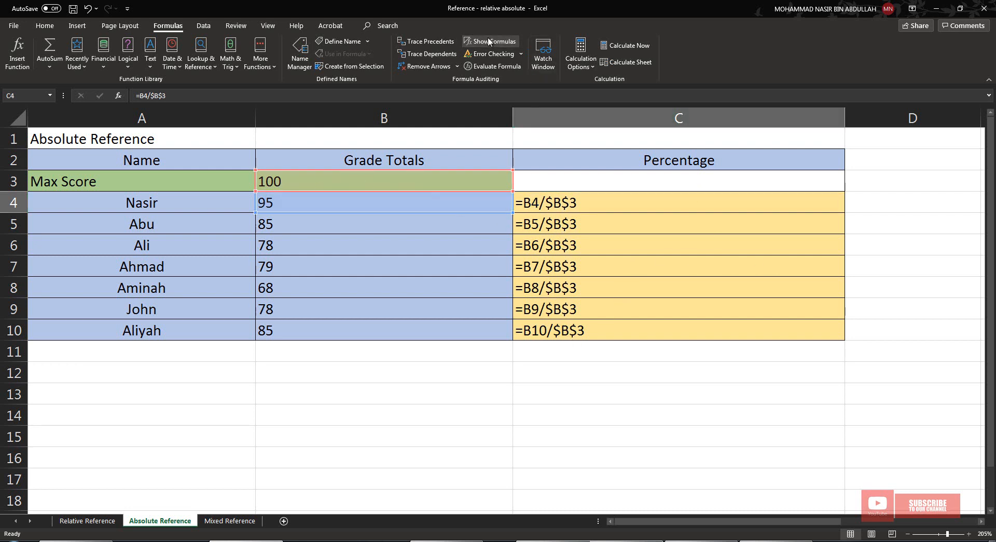
pyautogui.click(522, 258)
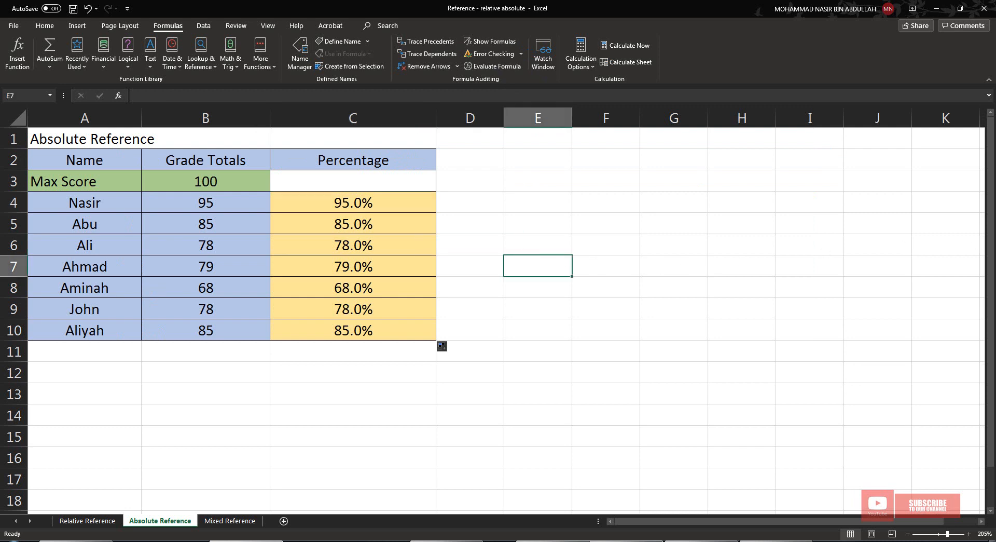
# Open the Mixed Reference sheet at 205% zoom and look over the multiplication table's headers and empty cells
pyautogui.click(227, 520)
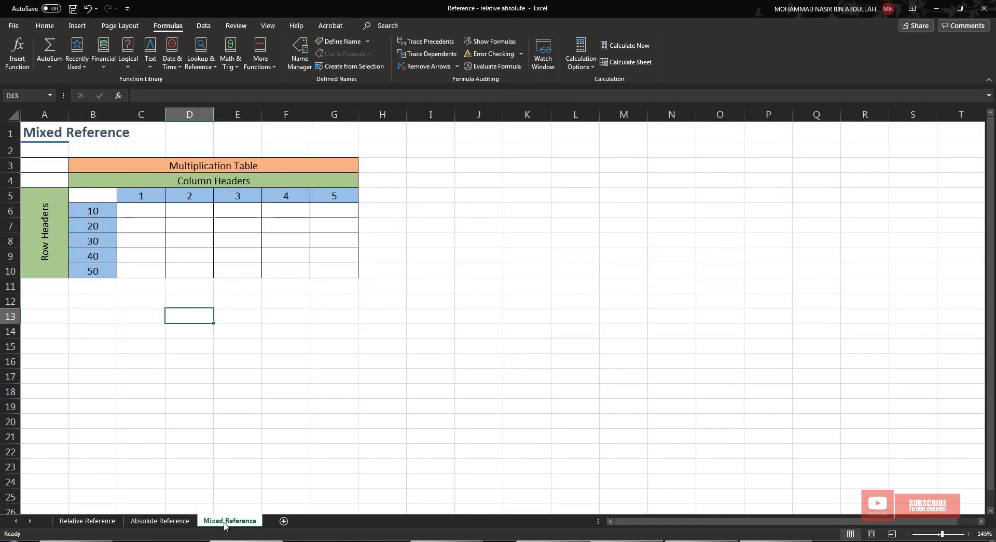
pyautogui.scroll(4, 89, 196)
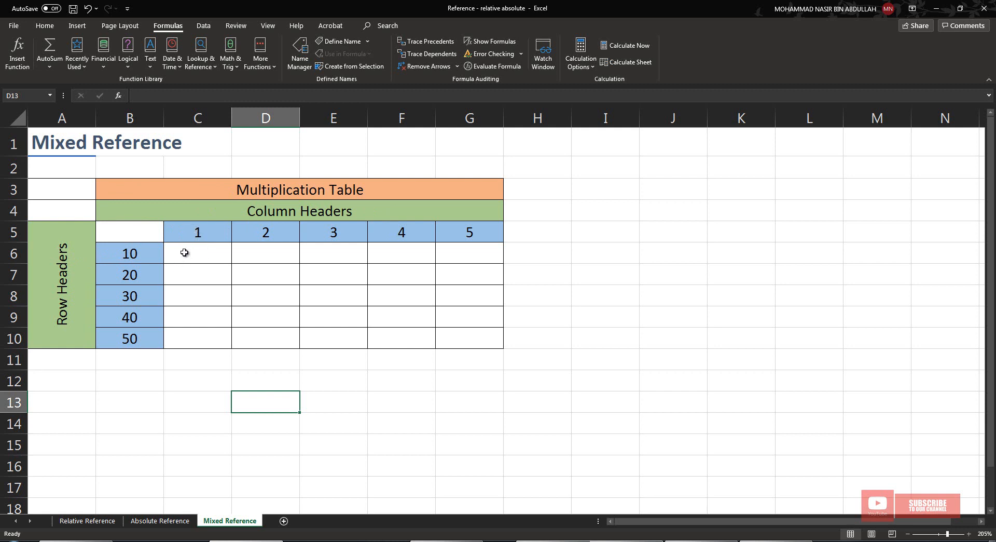
pyautogui.click(204, 254)
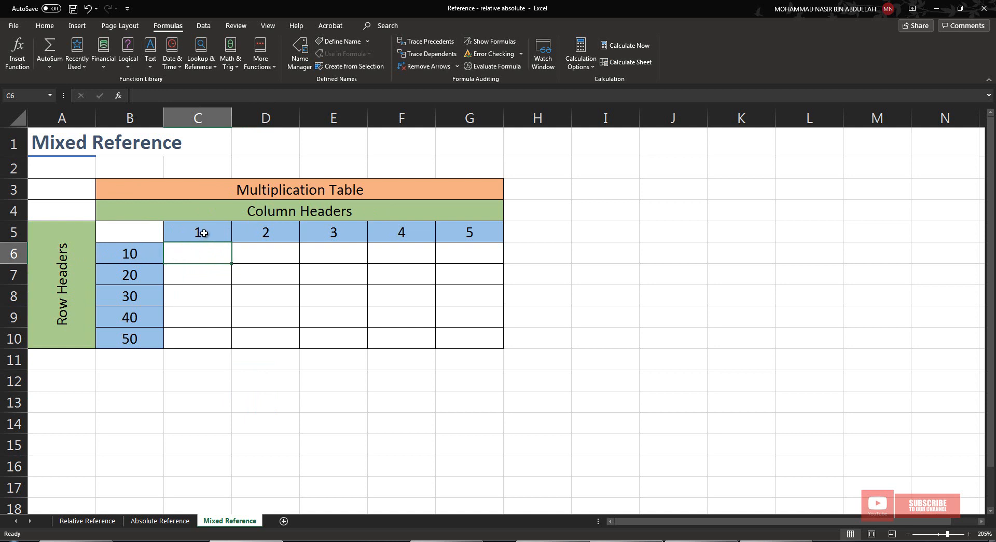
pyautogui.click(190, 278)
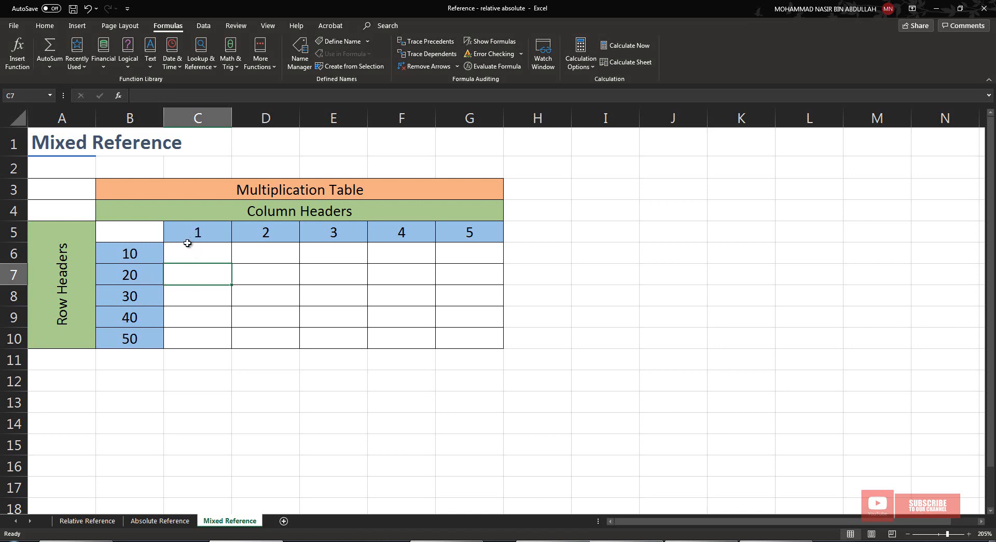
pyautogui.click(189, 253)
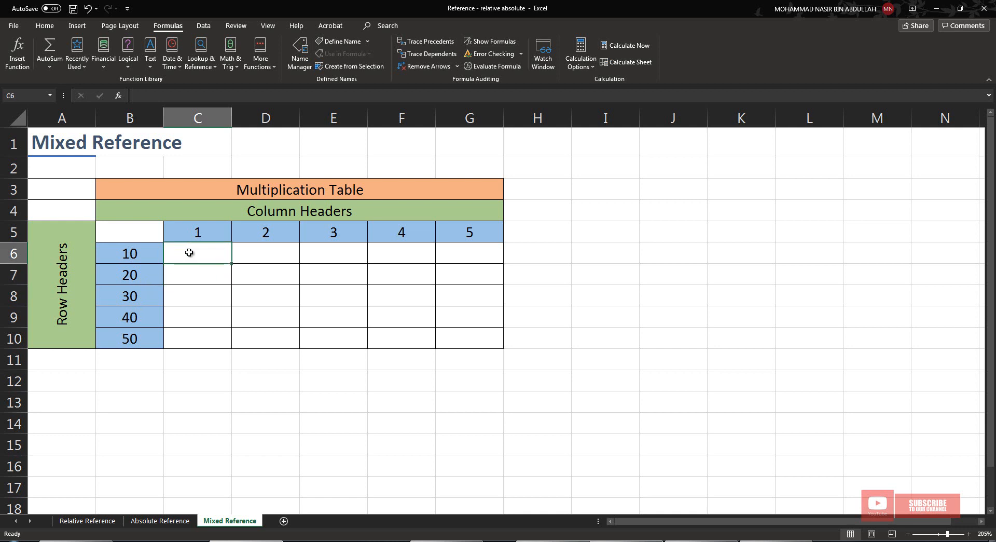
pyautogui.click(265, 253)
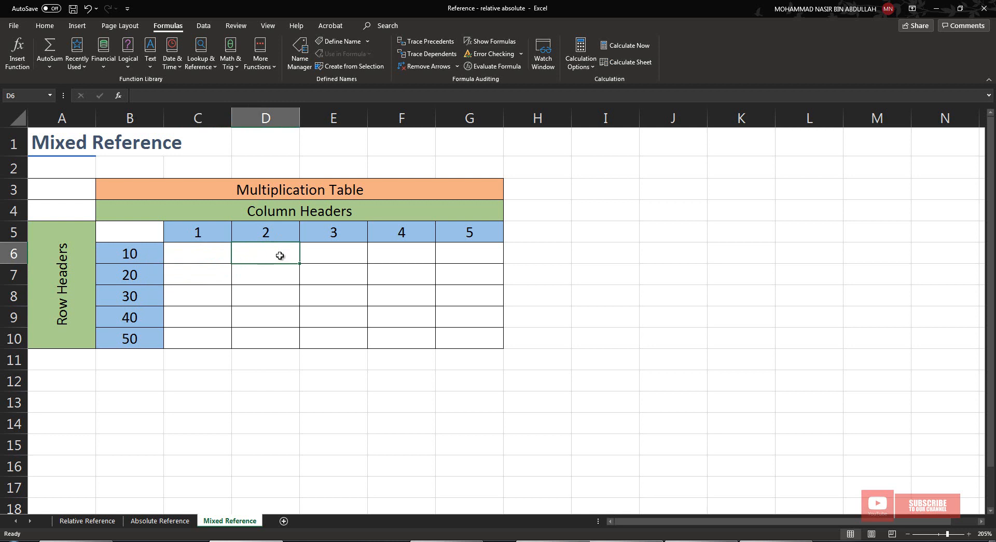
pyautogui.click(405, 317)
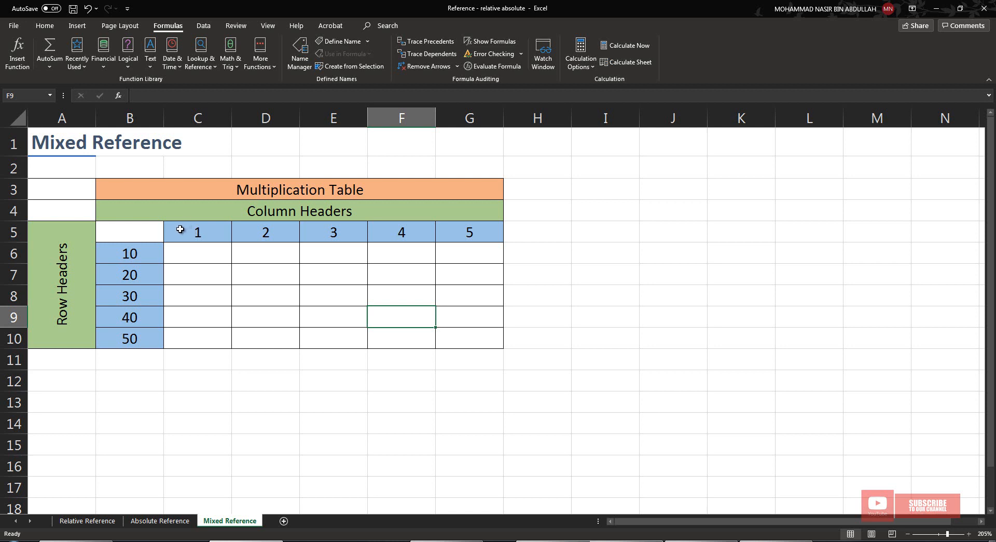
# Enter =B6*C5 in C6 to multiply the first row header by the first column header
pyautogui.click(188, 253)
pyautogui.write('=')
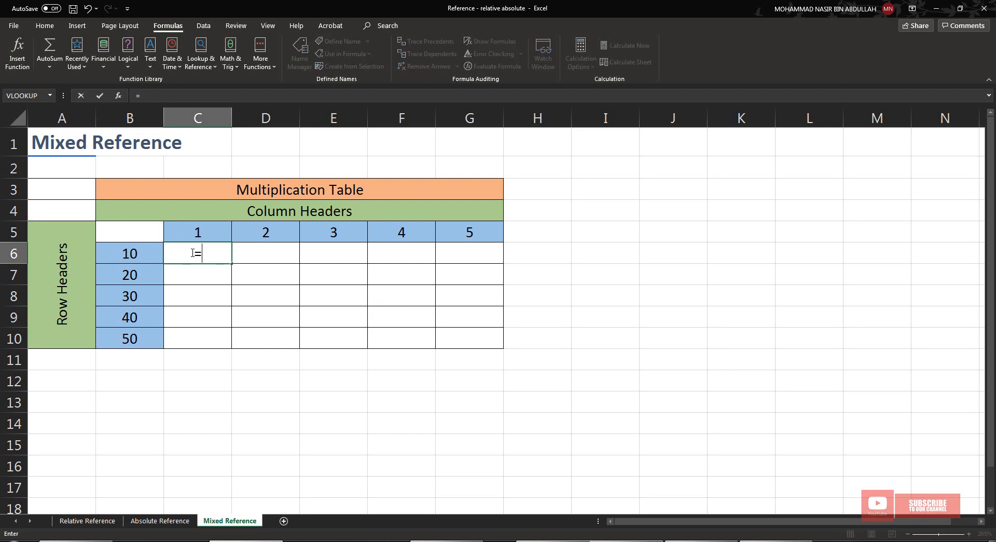
pyautogui.click(134, 254)
pyautogui.write('8')
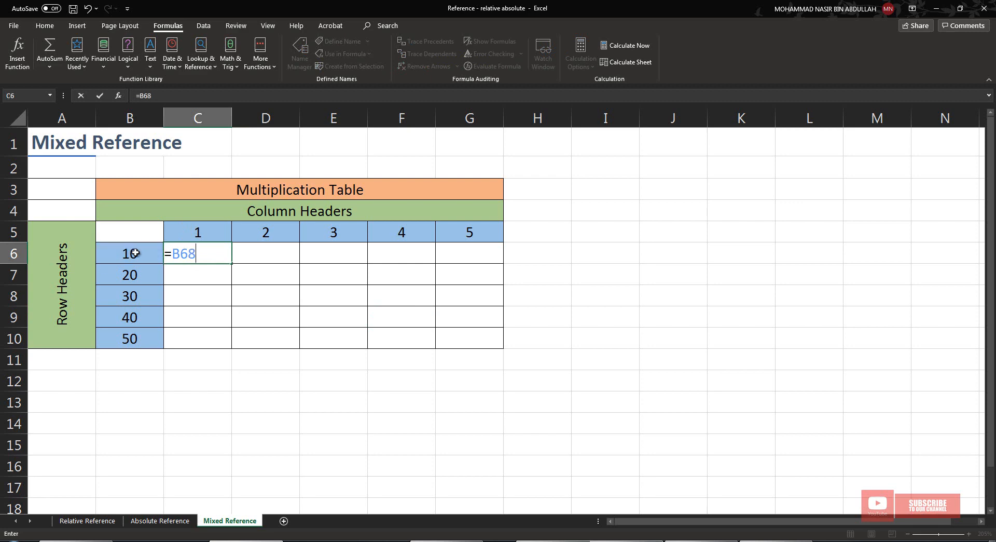
pyautogui.press('BackSpace')
pyautogui.write('*')
pyautogui.click(194, 237)
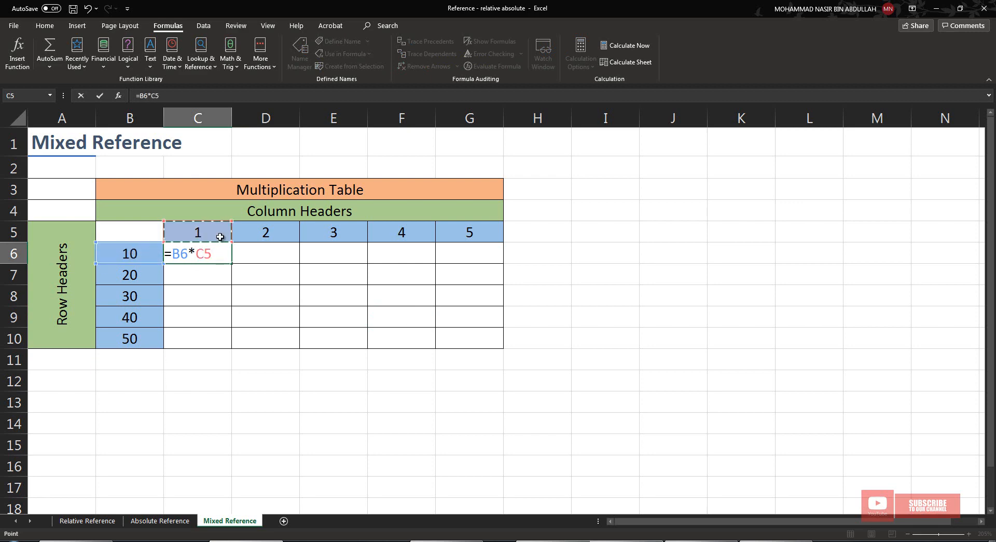
pyautogui.press('Return')
# Fill the C6 formula down through C10 and check its references by temporarily showing the sheet's formulas
pyautogui.click(215, 255)
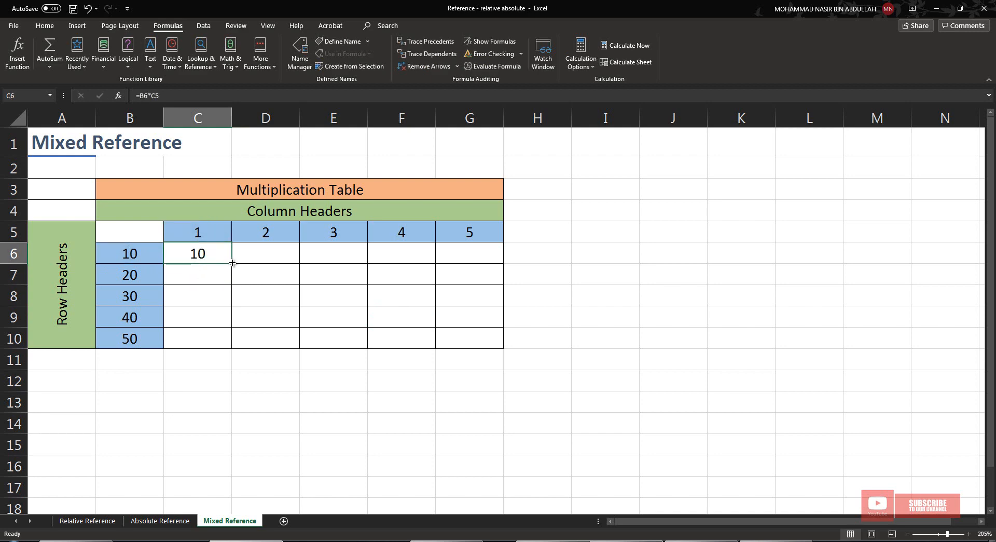
pyautogui.moveTo(232, 262); pyautogui.dragTo(230, 345)
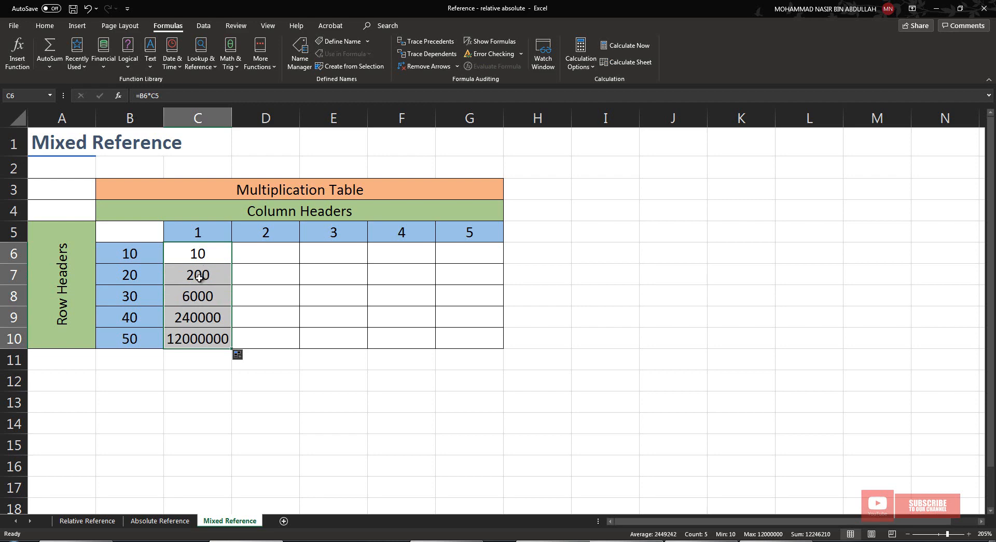
pyautogui.click(491, 43)
pyautogui.click(354, 280)
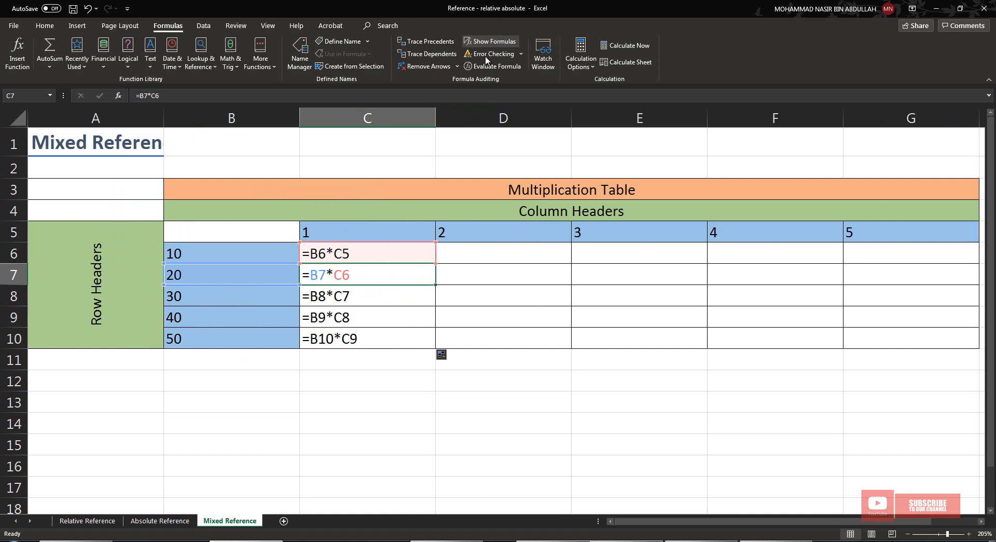
pyautogui.click(491, 41)
# Clear the filled formulas from C7:C10
pyautogui.moveTo(226, 278); pyautogui.dragTo(216, 343)
pyautogui.press('Delete')
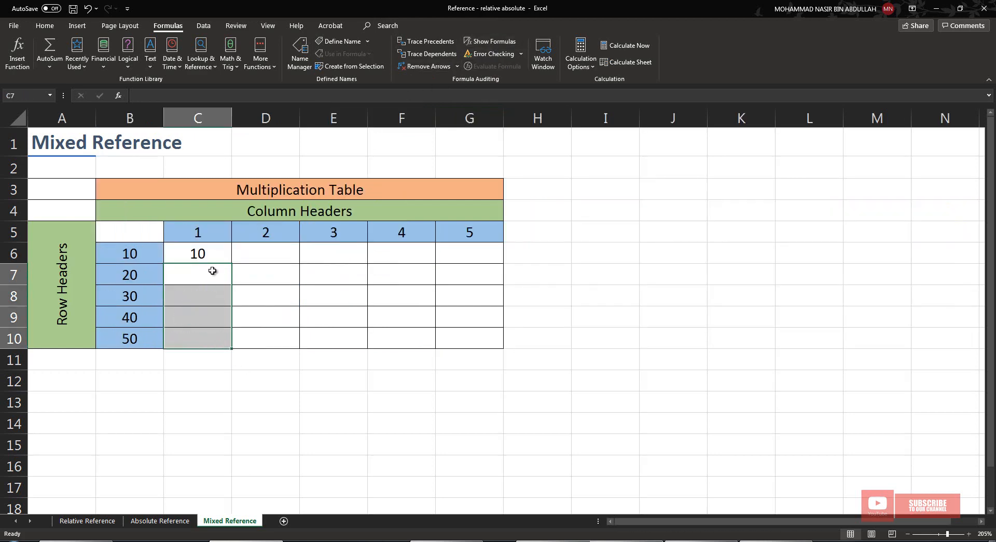
# Make the C5 reference in C6 absolute, giving =B6*$C$5, and fill the formula down through C10
pyautogui.doubleClick(213, 253)
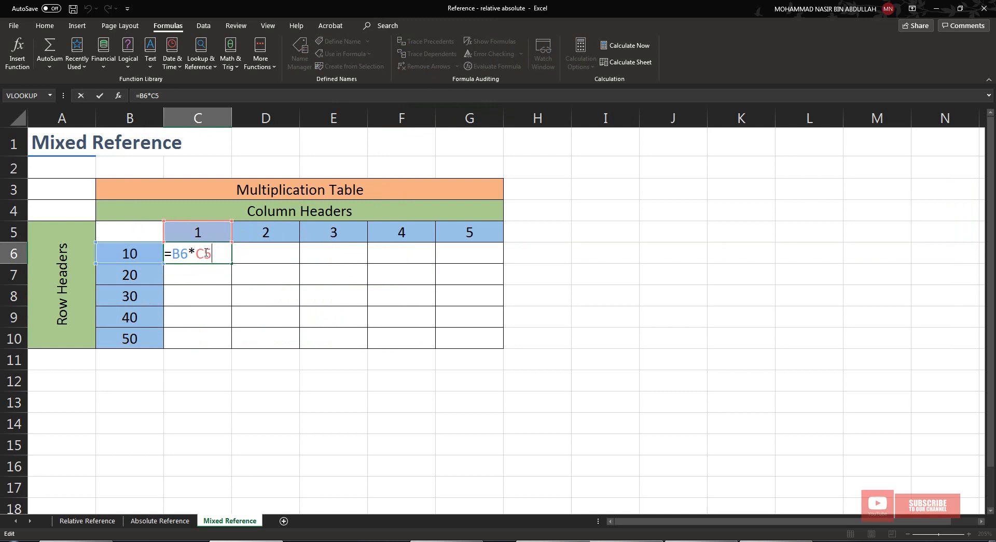
pyautogui.moveTo(211, 253); pyautogui.dragTo(196, 258)
pyautogui.press('F4')
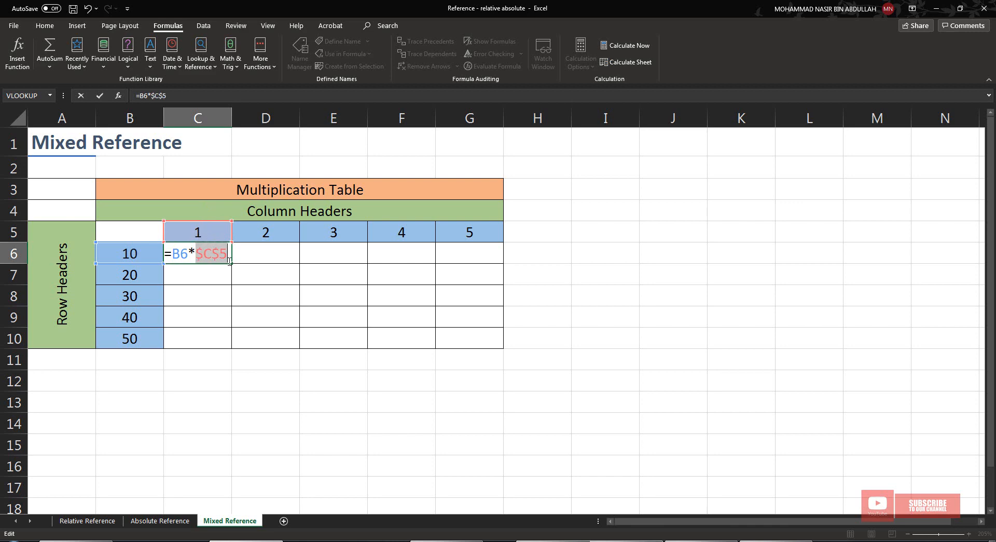
pyautogui.press('Return')
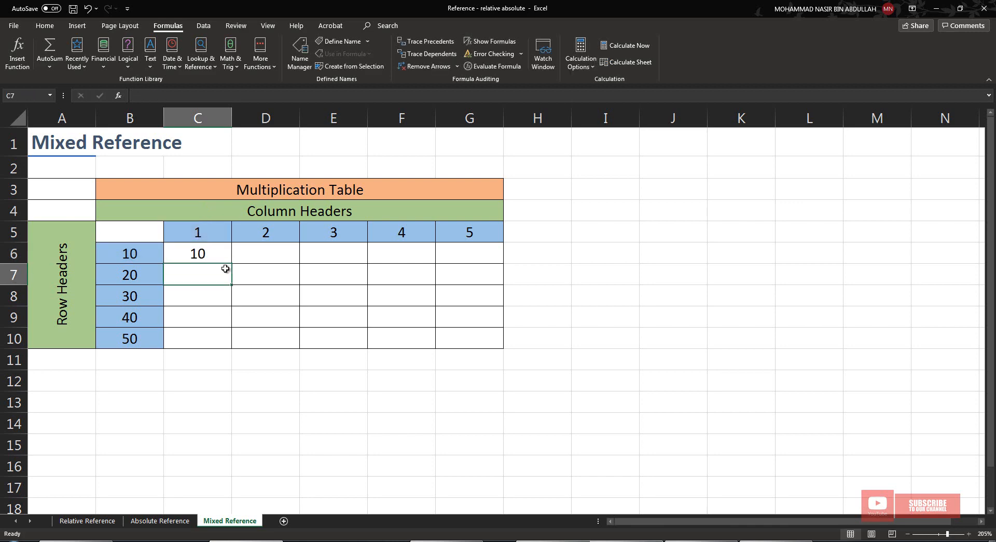
pyautogui.click(227, 258)
pyautogui.moveTo(233, 265); pyautogui.dragTo(222, 347)
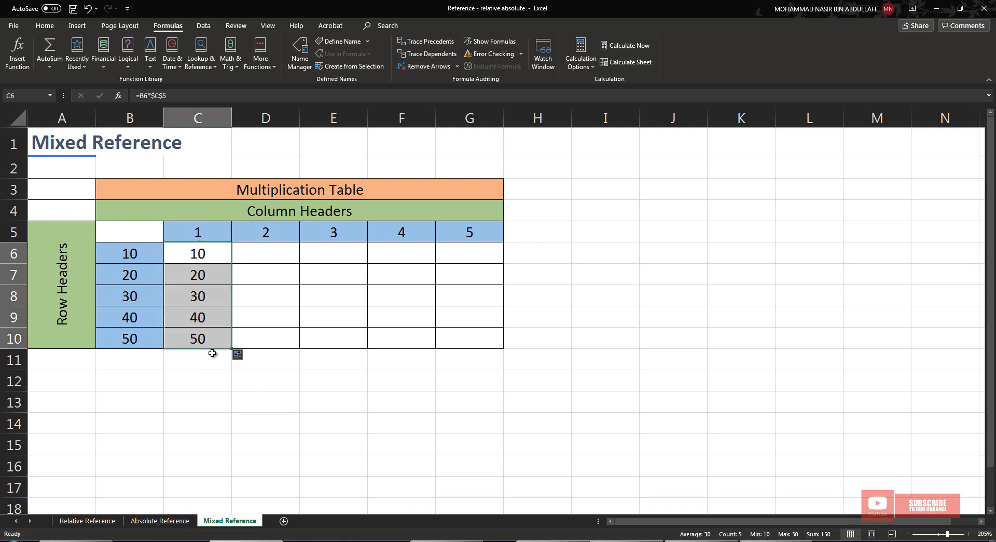
# Fill the C6 formula with its absolute $C$5 reference across row 6 through G6
pyautogui.click(212, 252)
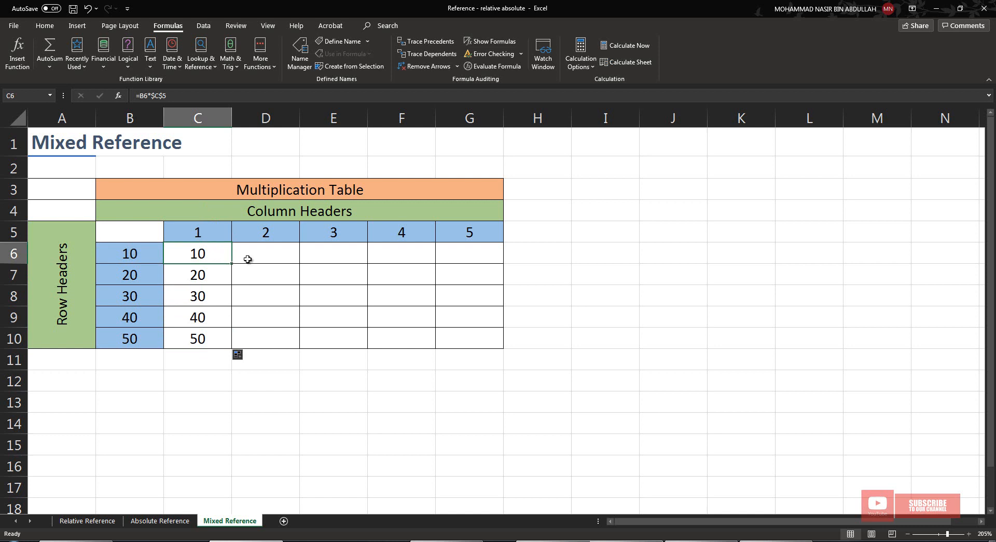
pyautogui.moveTo(269, 252)
pyautogui.mouseDown()
pyautogui.moveTo(454, 293)
pyautogui.moveTo(466, 343)
pyautogui.mouseUp()
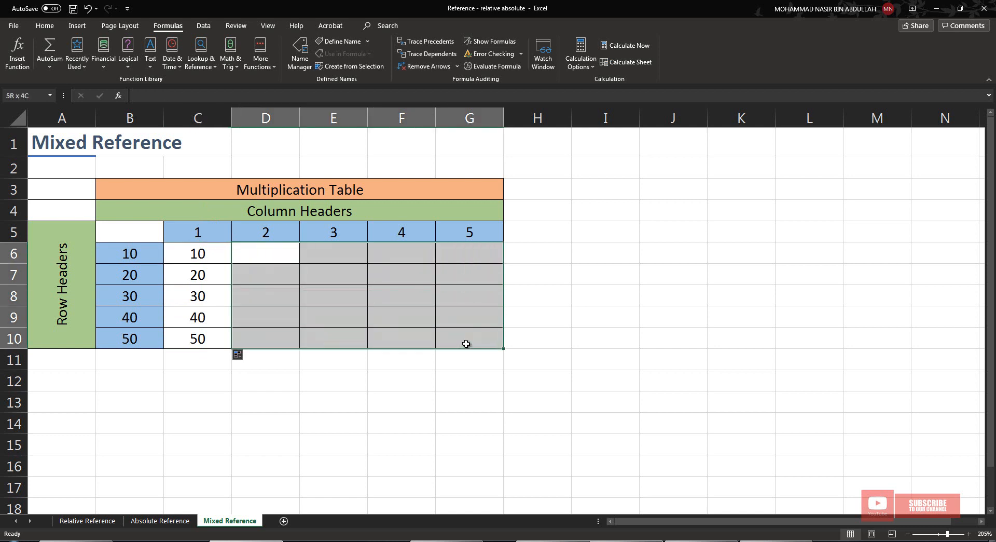
pyautogui.click(378, 333)
pyautogui.click(197, 260)
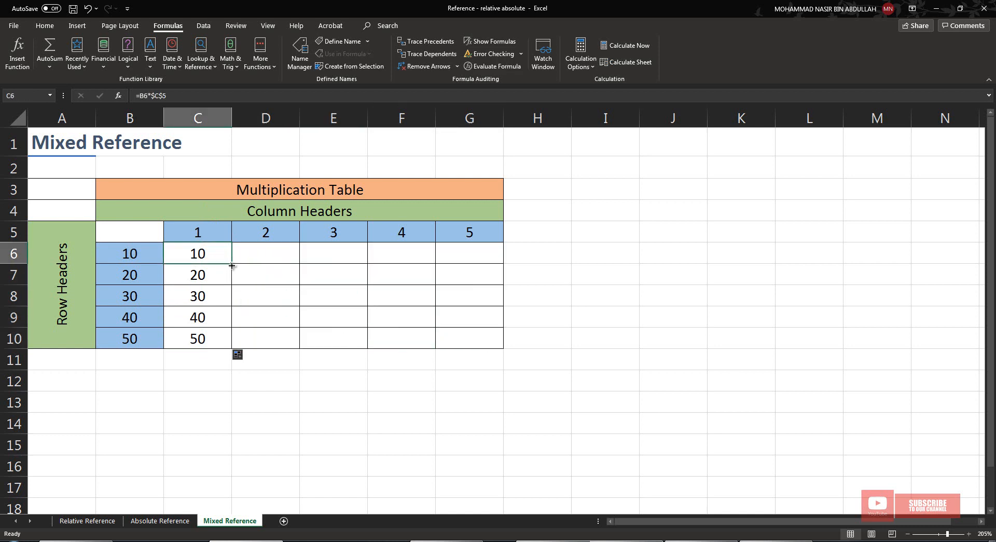
pyautogui.moveTo(233, 264); pyautogui.dragTo(491, 267)
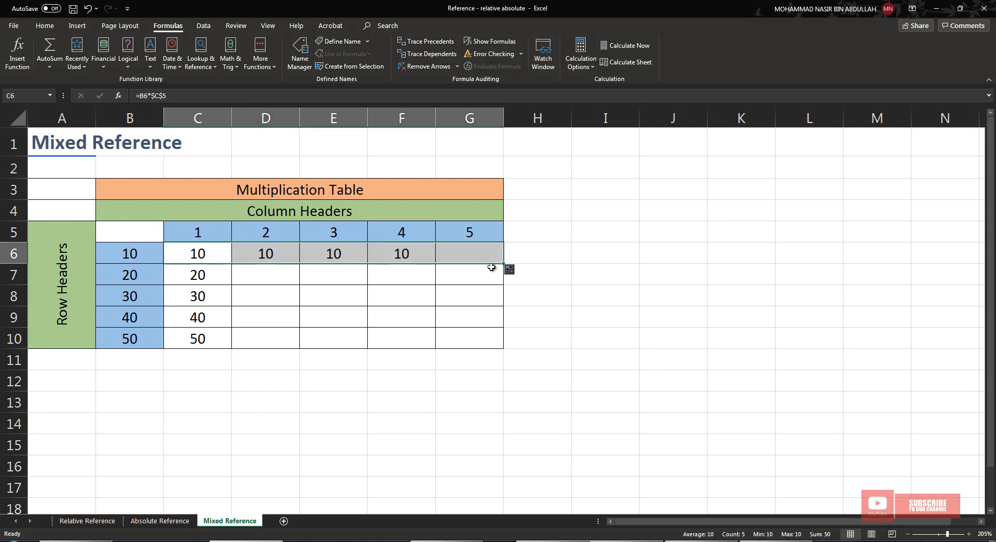
# Check the references in D6 against its row and column headers, and clear the filled formulas from D6:G6
pyautogui.click(266, 251)
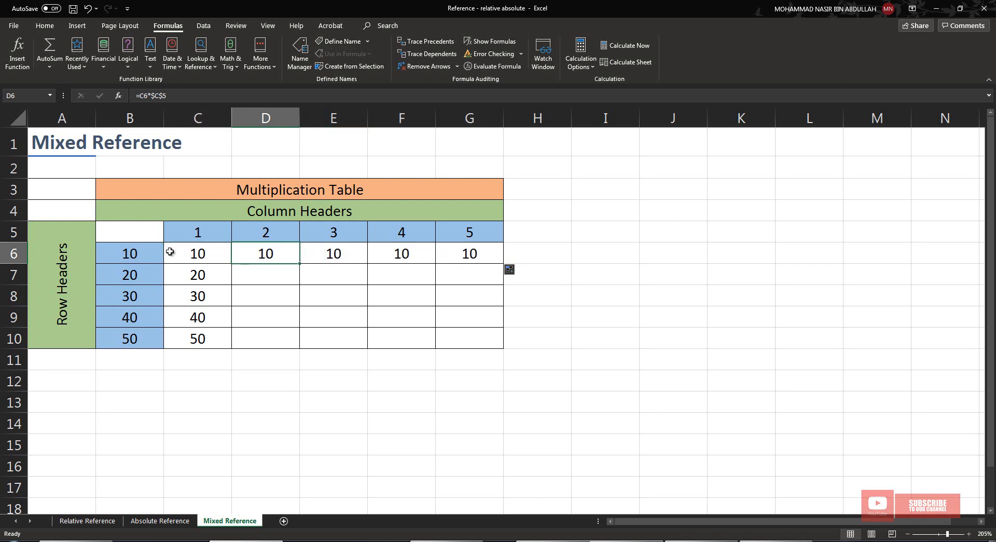
pyautogui.click(134, 254)
pyautogui.click(277, 230)
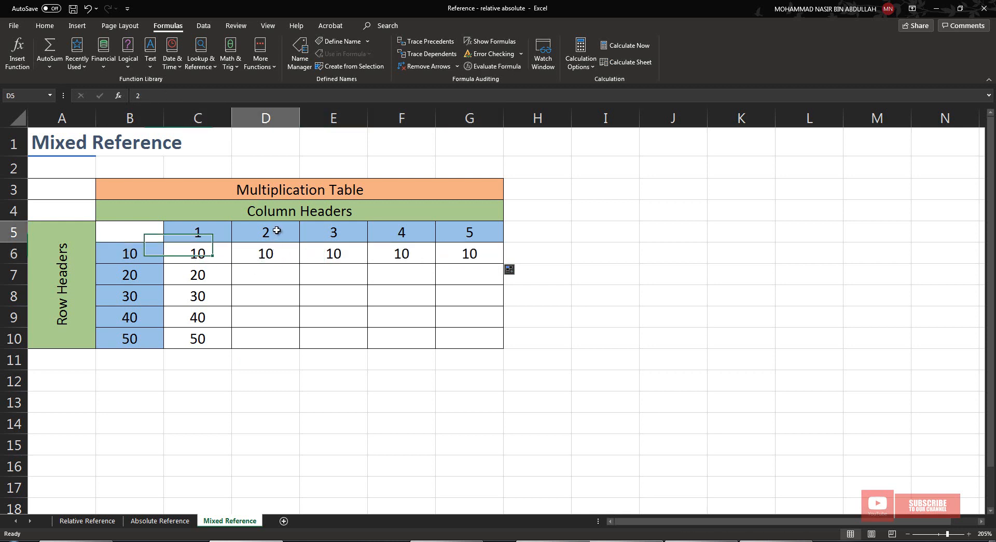
pyautogui.click(267, 254)
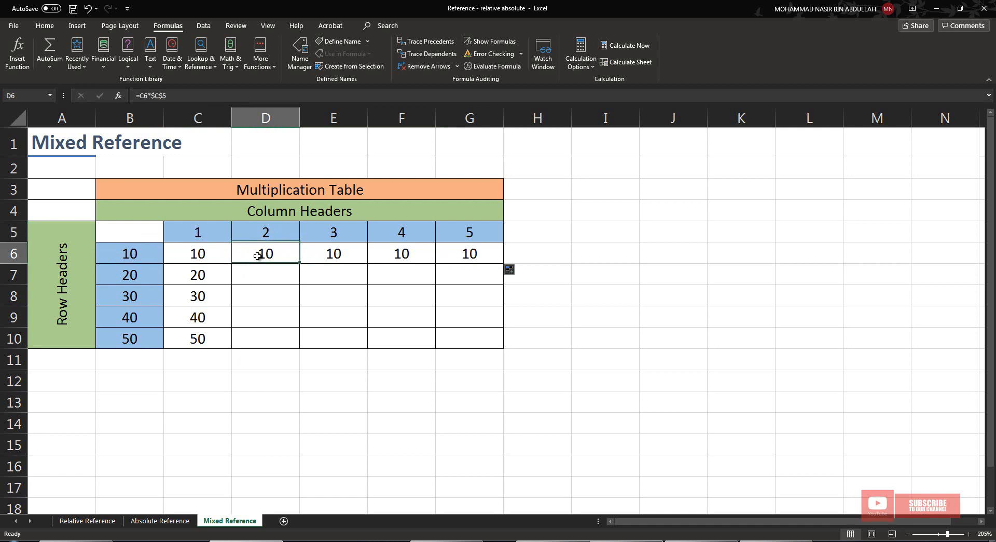
pyautogui.doubleClick(258, 256)
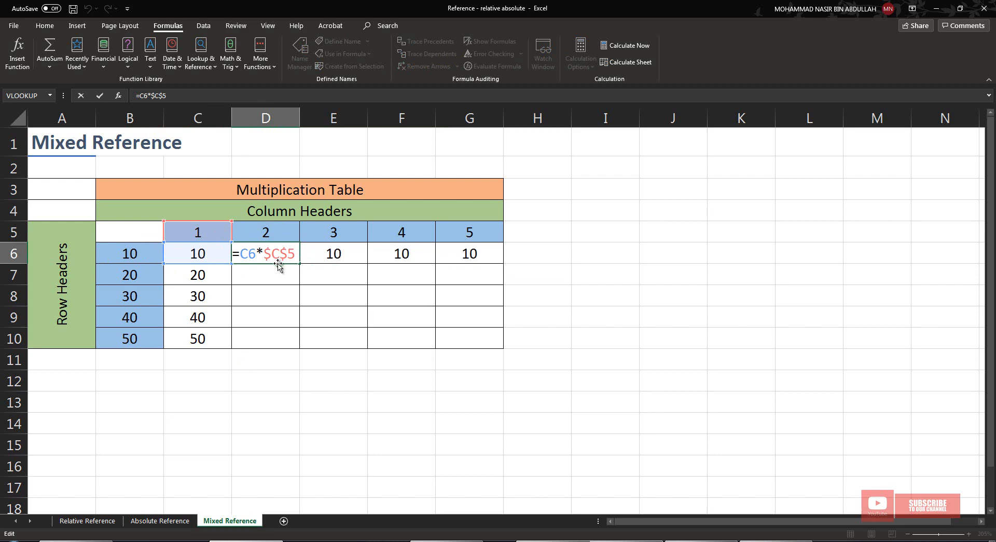
pyautogui.press('Escape')
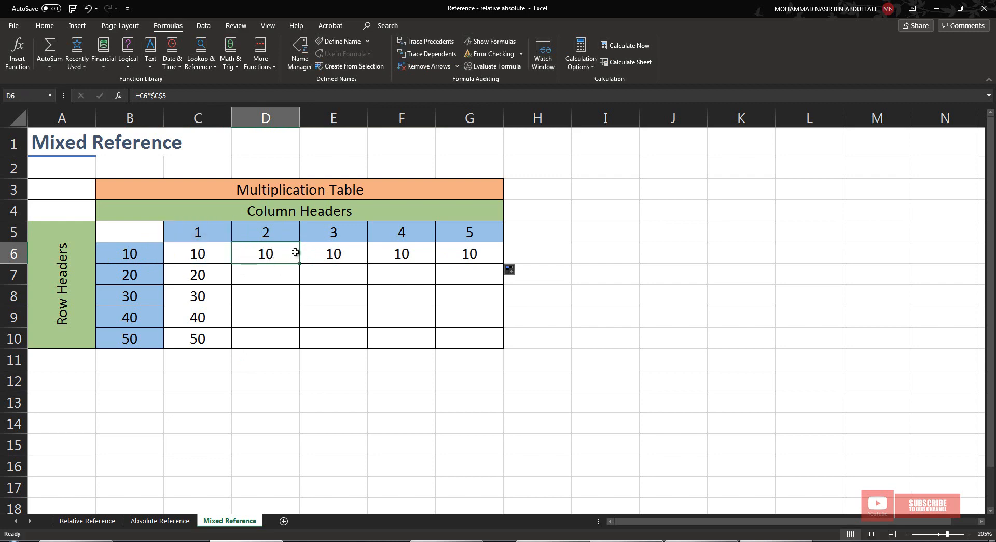
pyautogui.moveTo(294, 254); pyautogui.dragTo(441, 253)
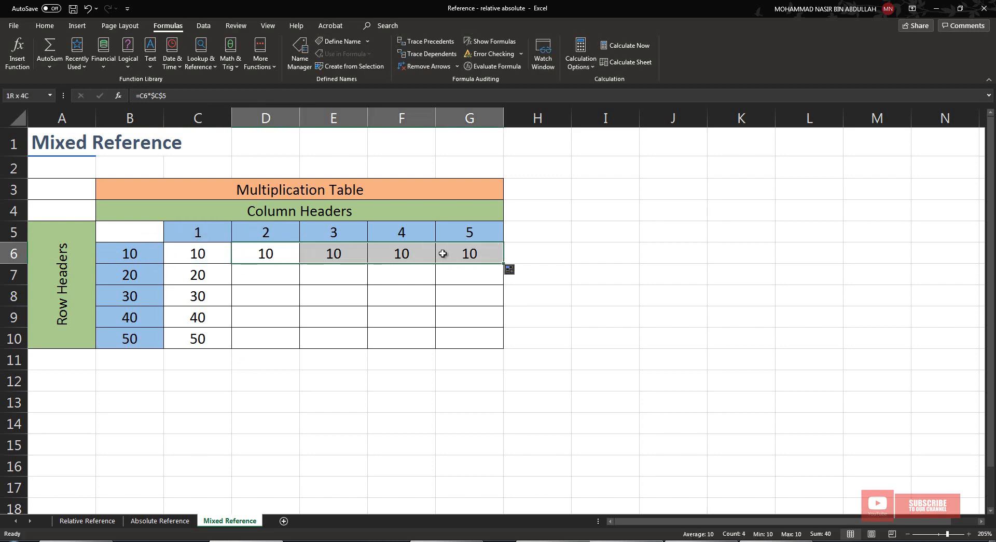
pyautogui.press('Delete')
# Change the $C$5 reference in C6 to lock only the row, giving =B6*C$5
pyautogui.click(216, 252)
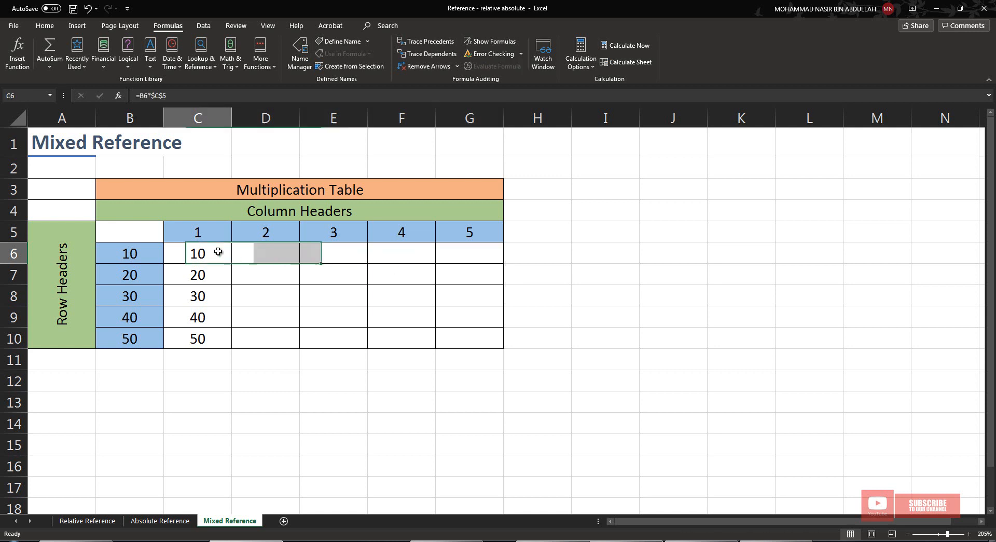
pyautogui.doubleClick(222, 253)
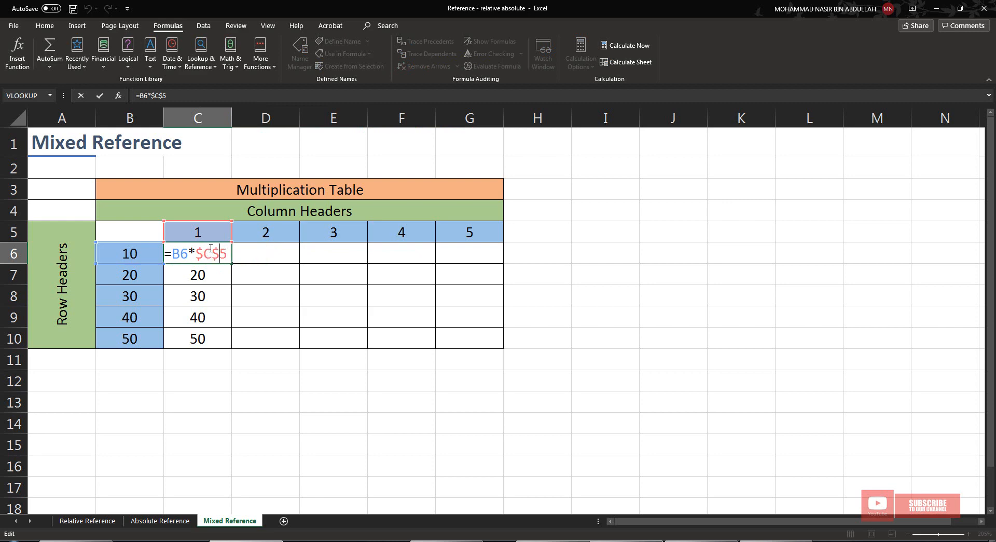
pyautogui.press('F4')
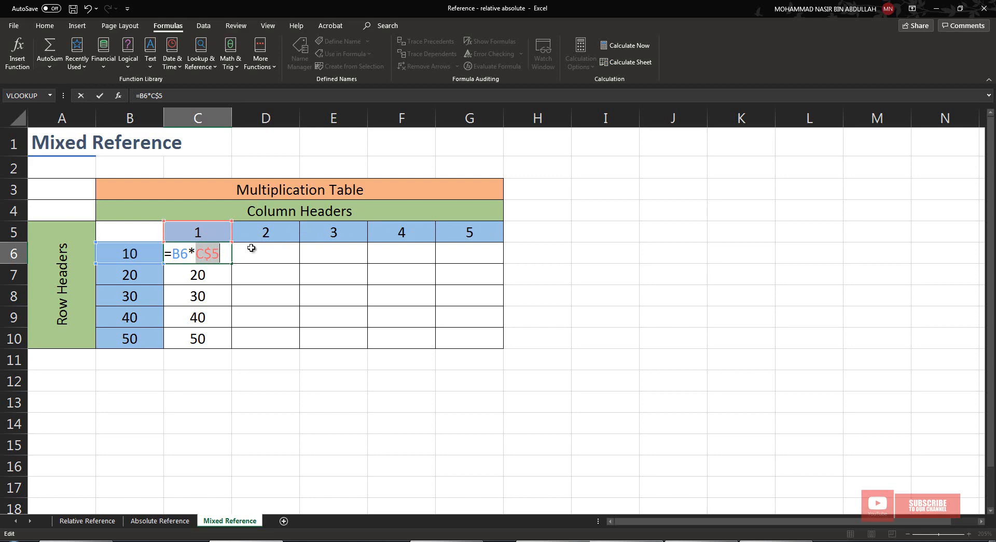
pyautogui.press('F4')
pyautogui.press('Return')
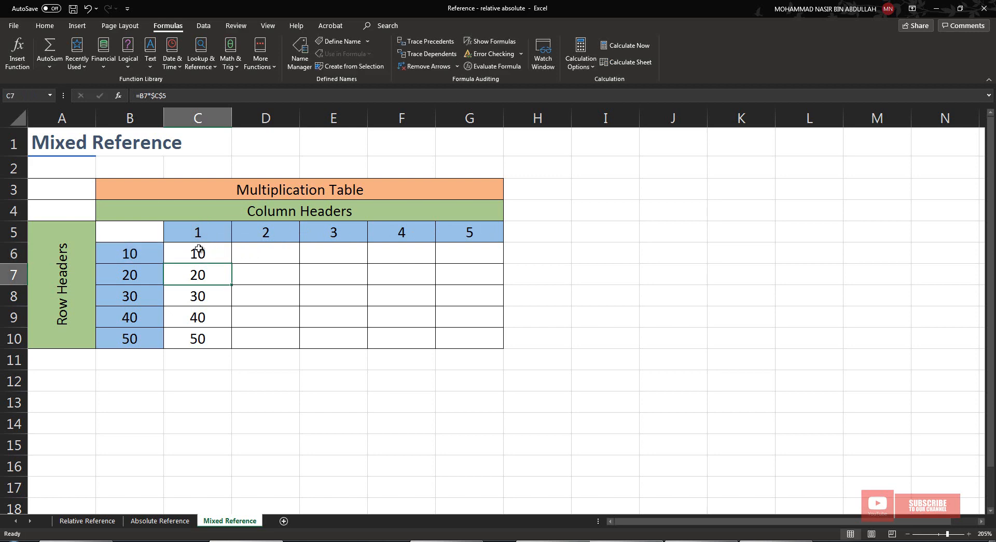
# Fill the row-locked C6 formula across through G6 and inspect the cells referenced by E6
pyautogui.click(199, 250)
pyautogui.moveTo(232, 261); pyautogui.dragTo(479, 266)
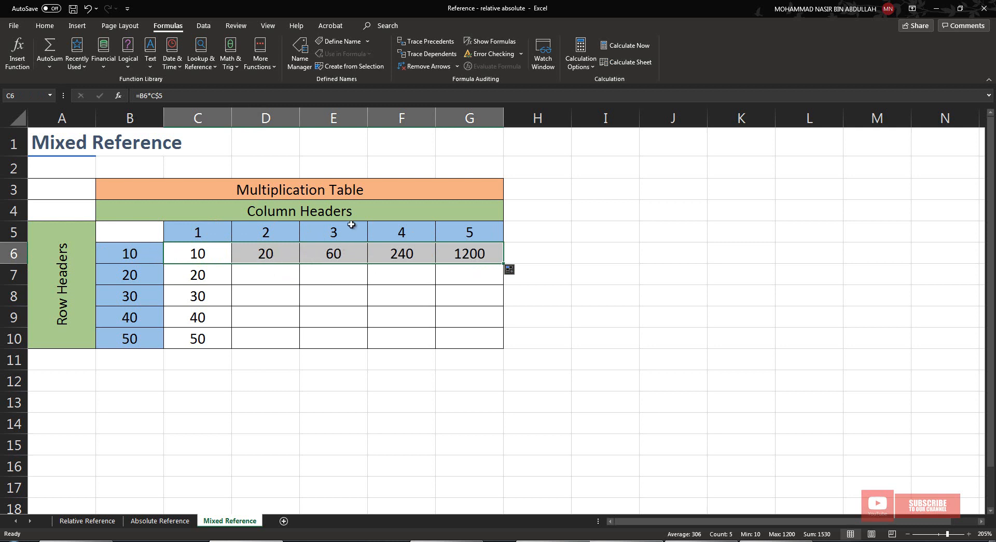
pyautogui.click(335, 251)
pyautogui.doubleClick(346, 257)
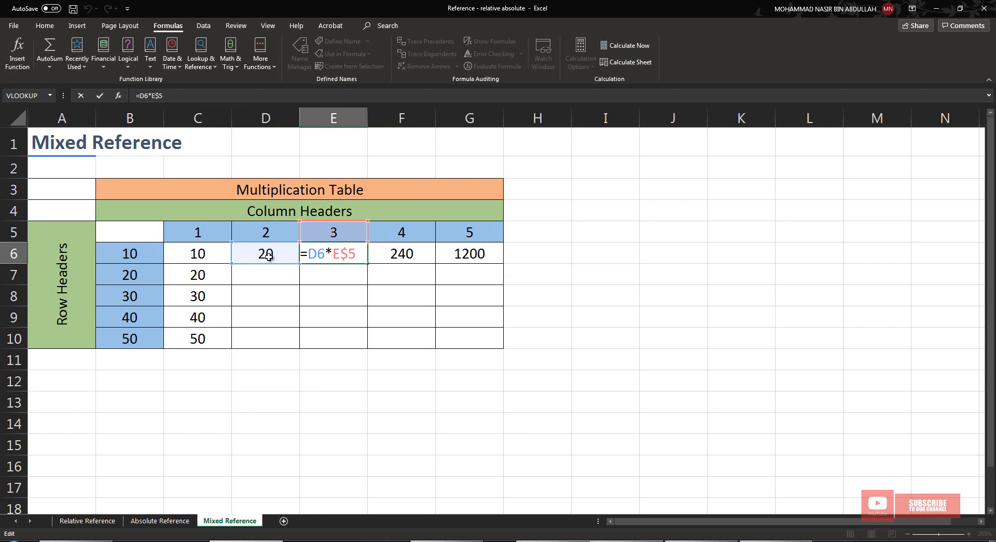
pyautogui.press('Escape')
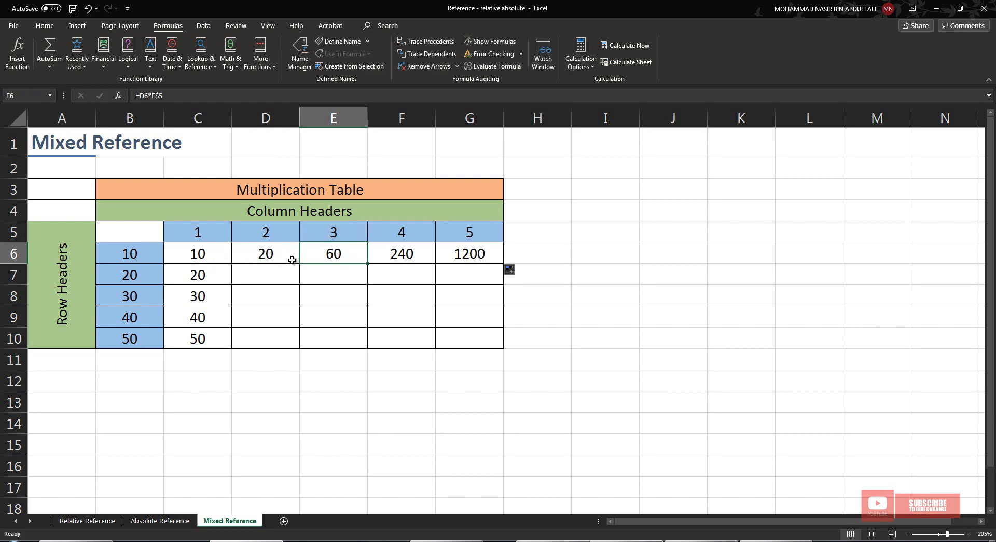
# Lock only the column of the B6 reference in C6, giving =$B6*C$5
pyautogui.doubleClick(215, 254)
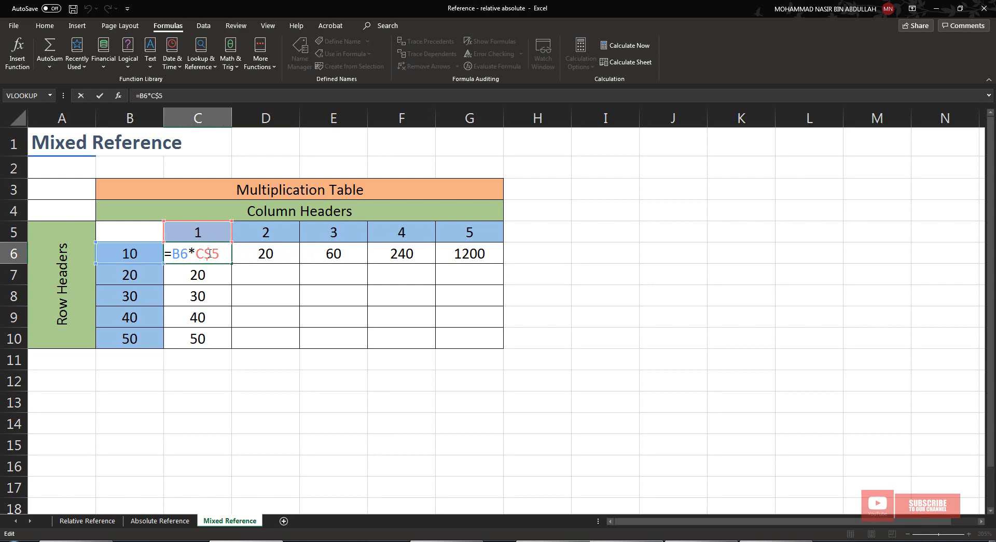
pyautogui.doubleClick(180, 253)
pyautogui.press('F4')
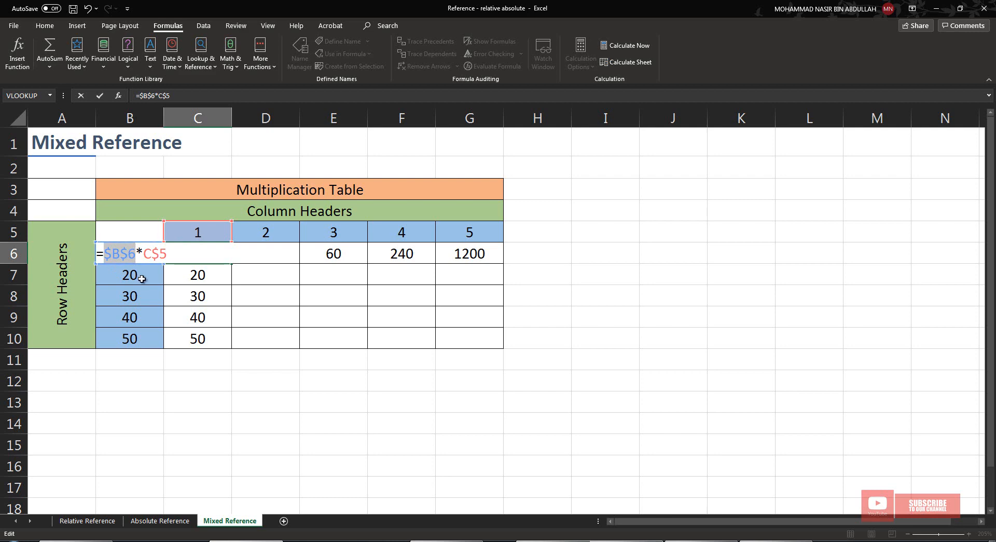
pyautogui.press('F4')
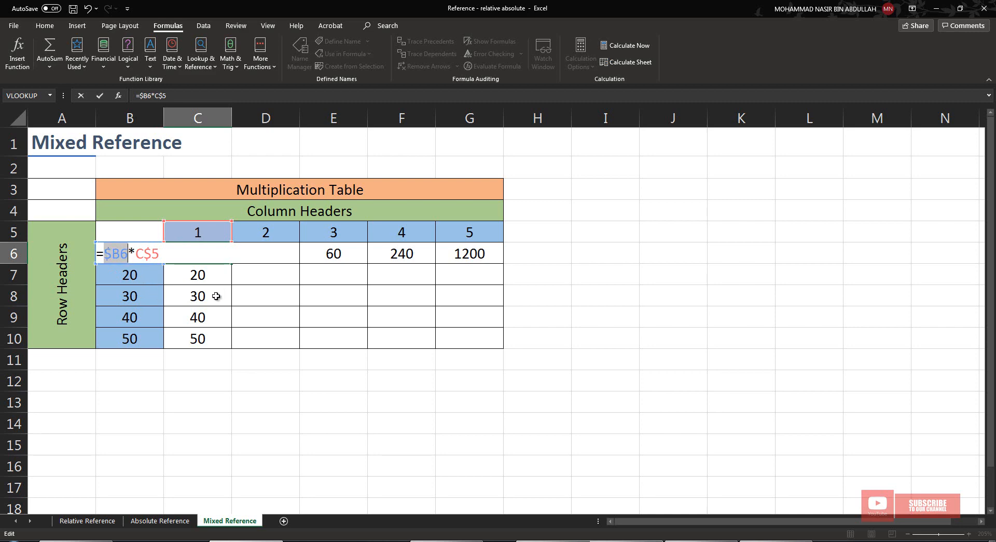
pyautogui.press('Return')
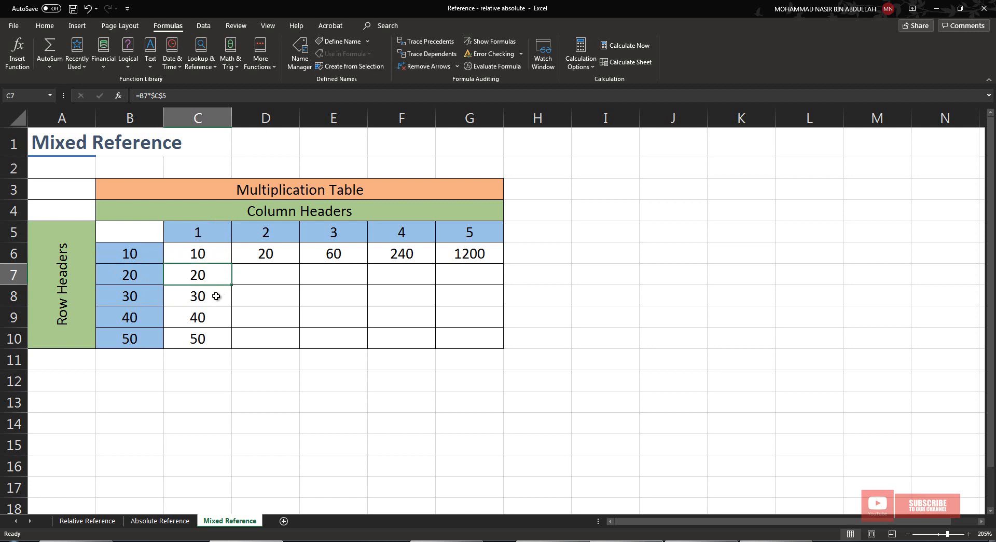
# Fill the C6 formula across through G6 and fill row 6 down through row 10 to complete the multiplication table
pyautogui.click(129, 255)
pyautogui.click(228, 259)
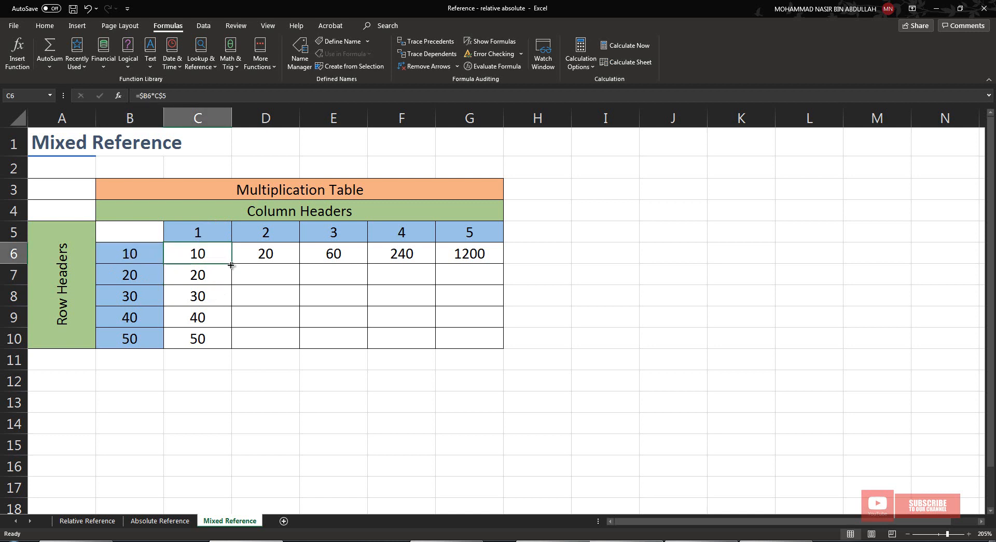
pyautogui.moveTo(231, 265); pyautogui.dragTo(483, 262)
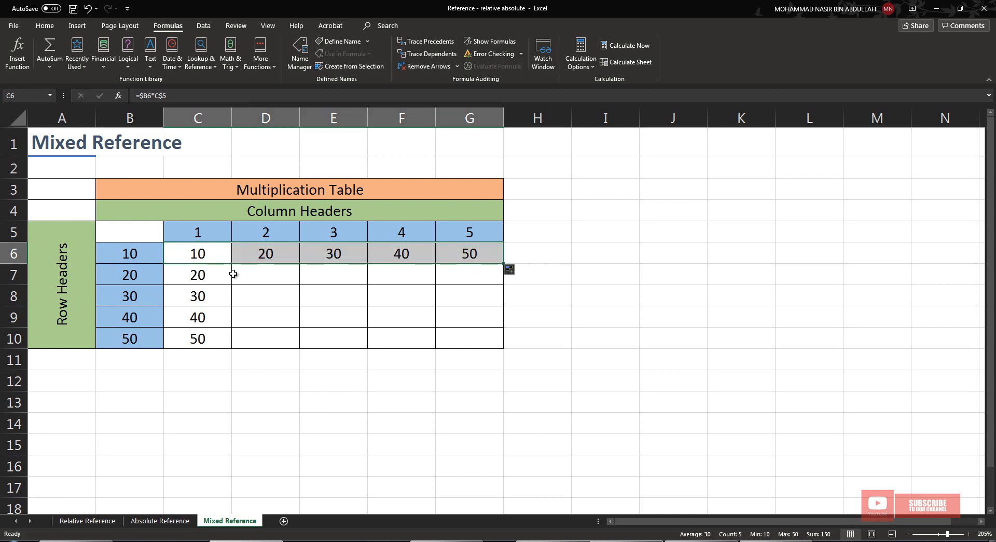
pyautogui.click(485, 254)
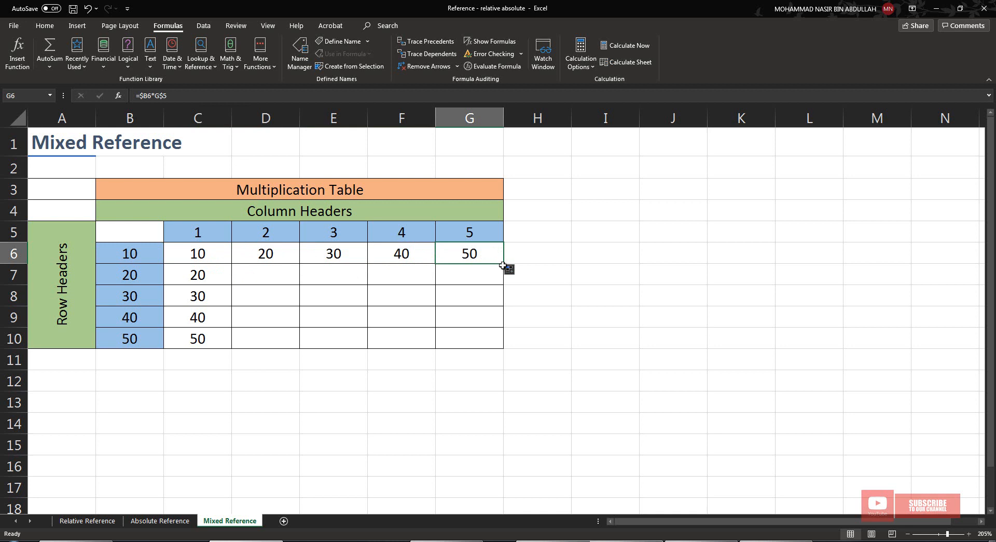
pyautogui.moveTo(188, 258); pyautogui.dragTo(503, 351)
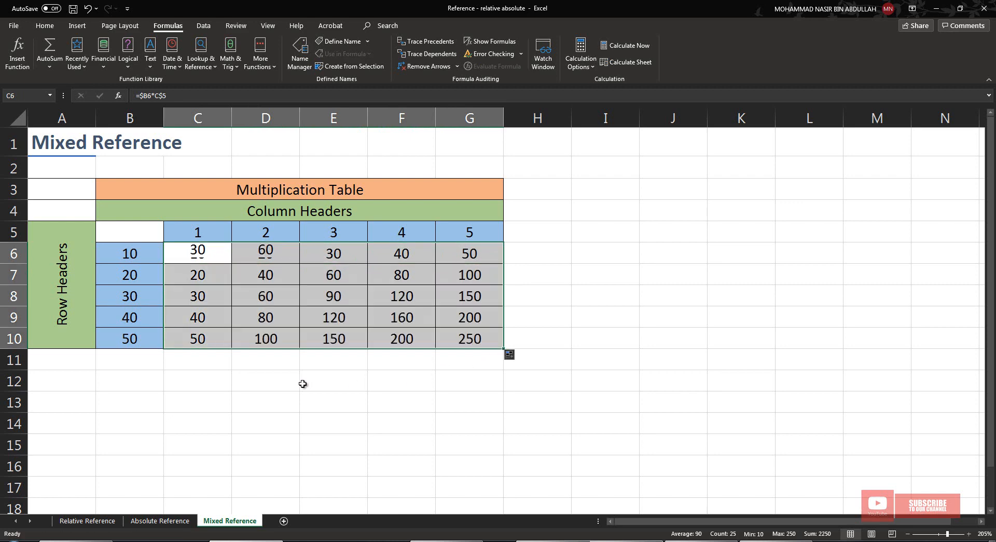
# Check products in the completed table against their row and column headers
pyautogui.click(129, 338)
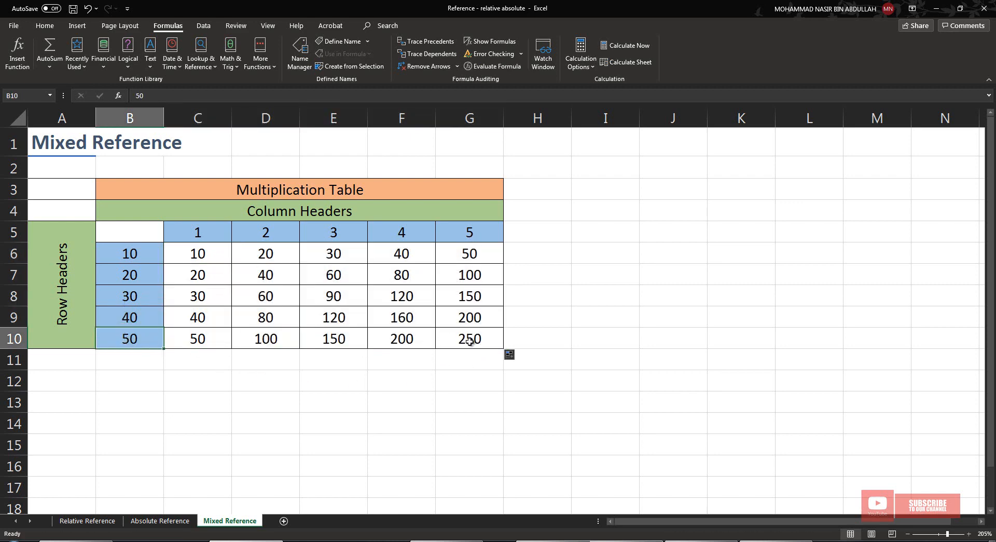
pyautogui.click(152, 318)
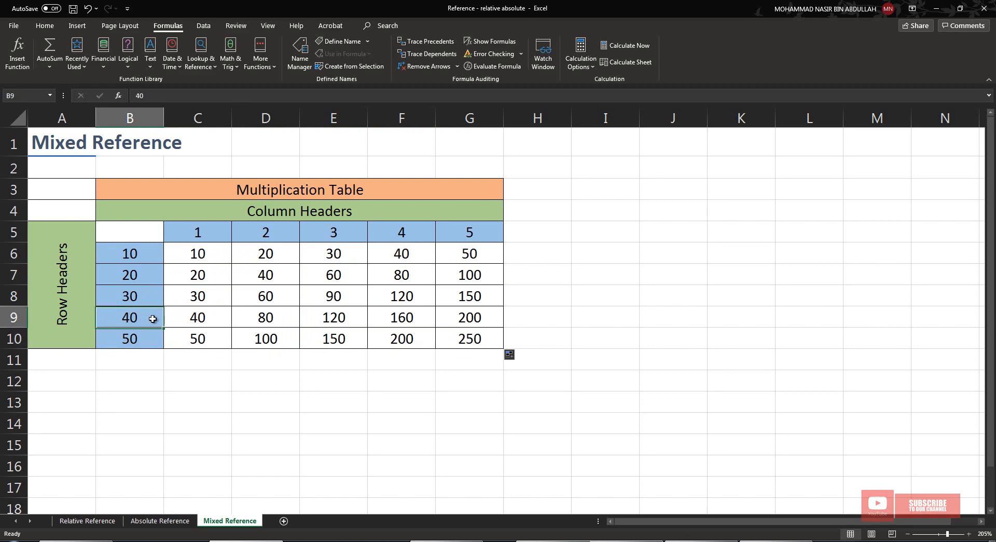
pyautogui.click(397, 232)
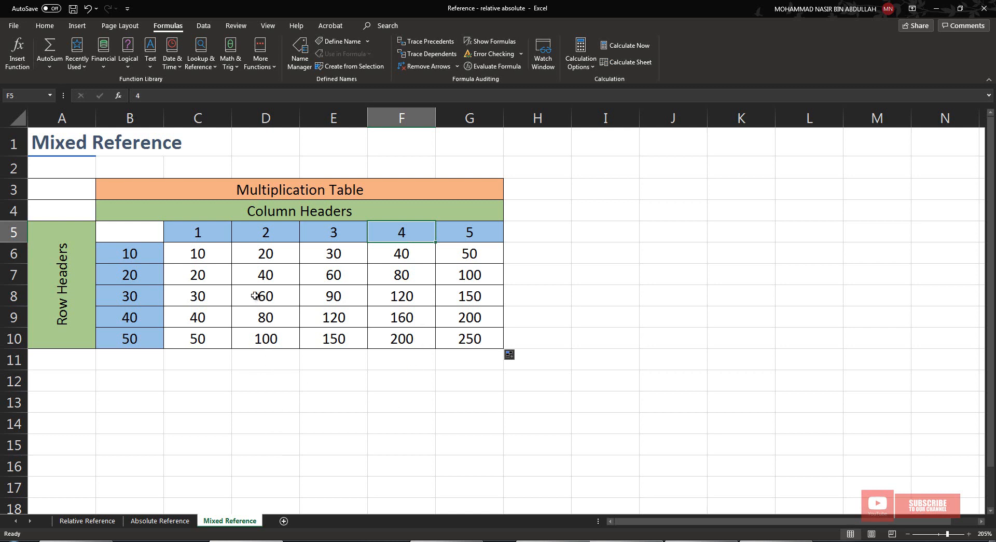
# Temporarily show the sheet's formulas to examine the mixed references throughout C6:G10, and return to the calculated values
pyautogui.click(203, 247)
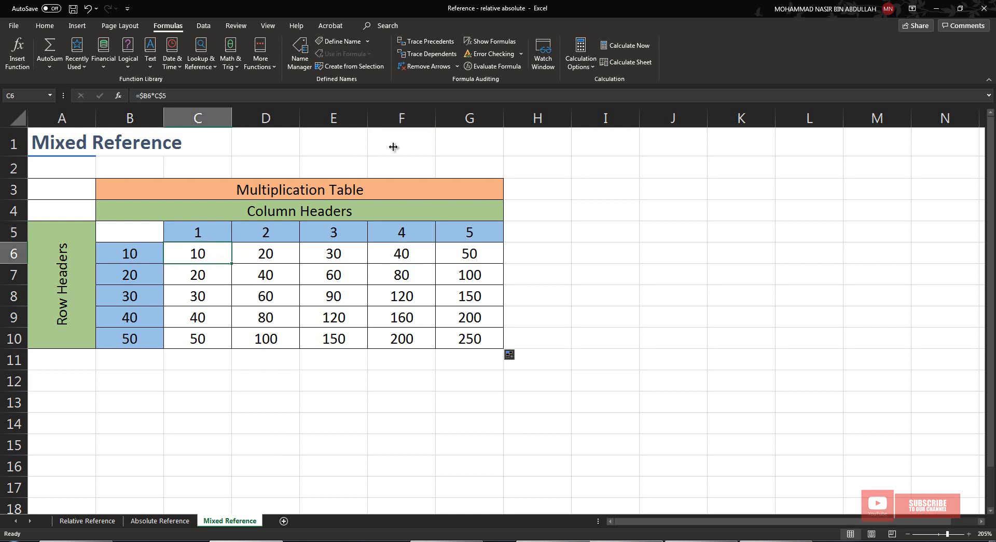
pyautogui.click(497, 42)
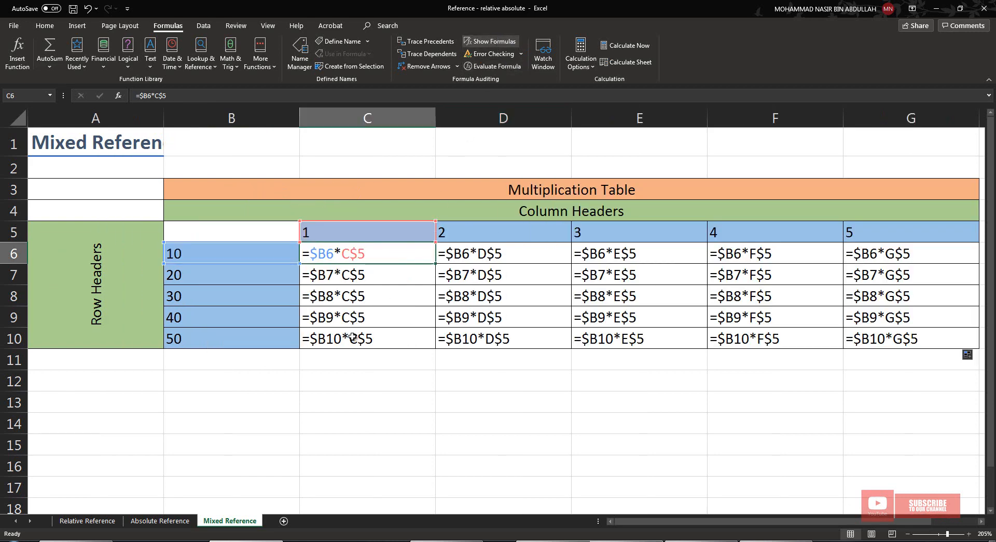
pyautogui.moveTo(638, 520); pyautogui.dragTo(634, 521)
pyautogui.click(405, 294)
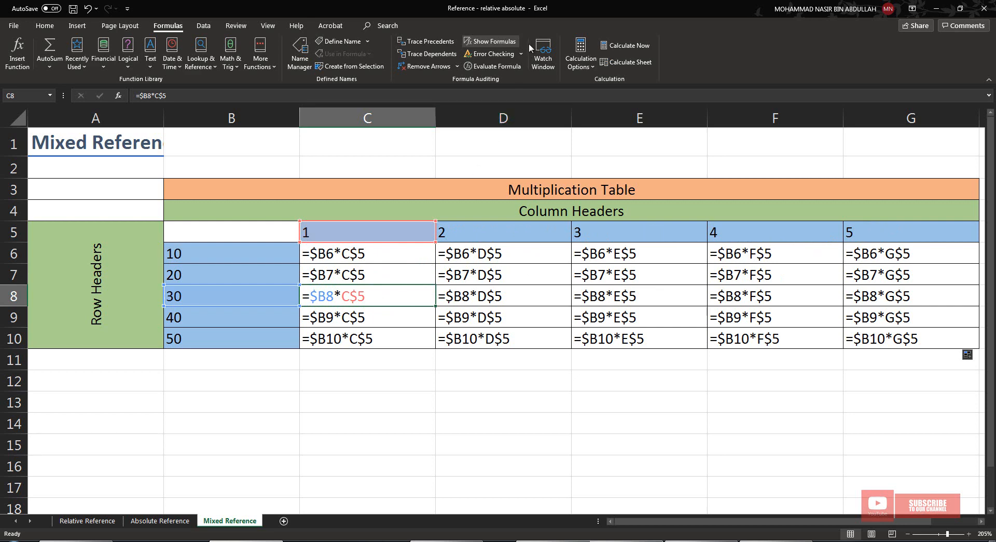
pyautogui.click(480, 40)
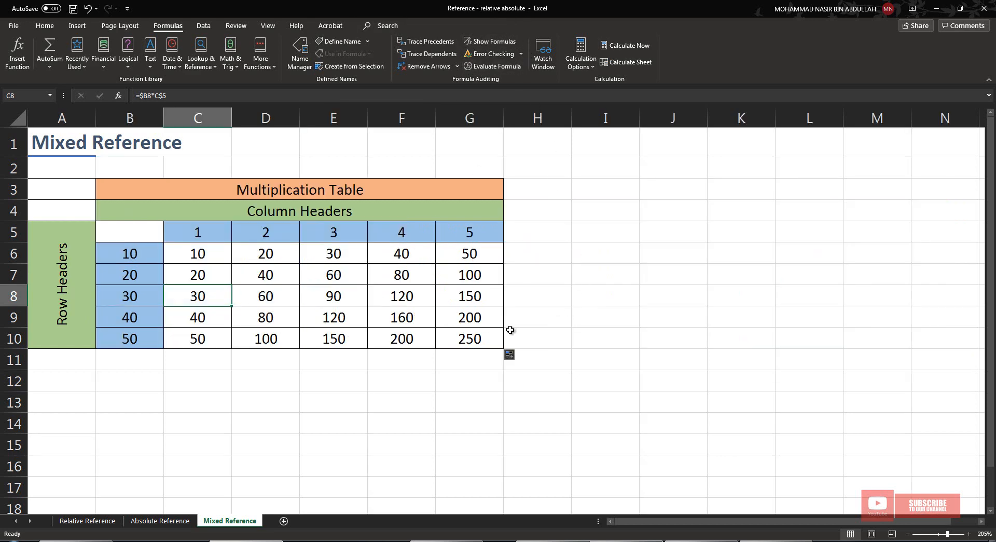